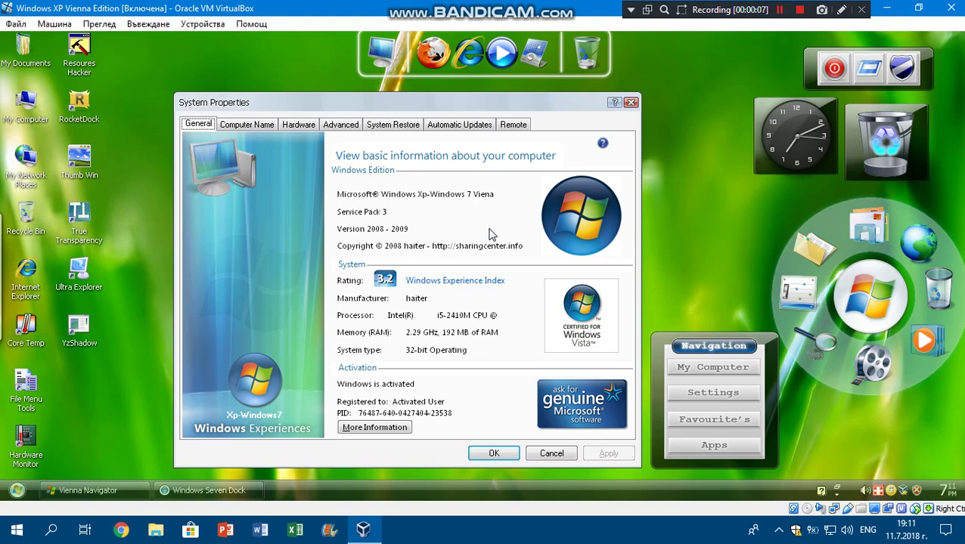
- Look through the installed programs, including the Accessories and their System Tools, and dismiss the list
click(17, 489)
mouse_move(78, 442)
mouse_move(166, 301)
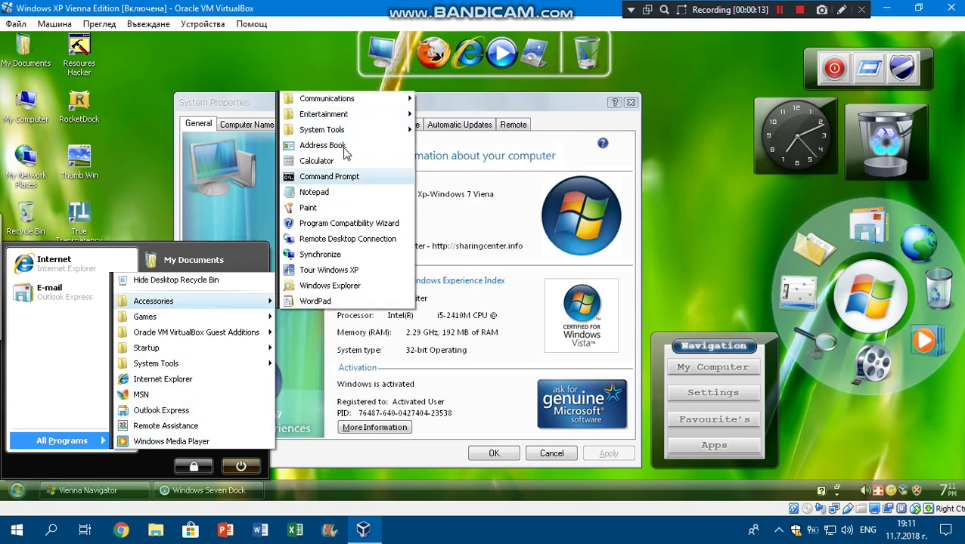
mouse_move(397, 133)
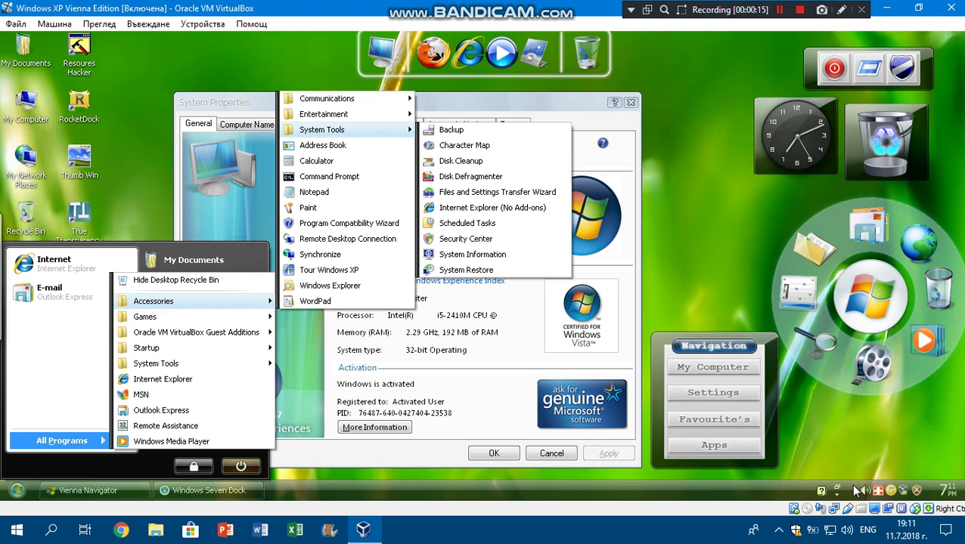
click(862, 450)
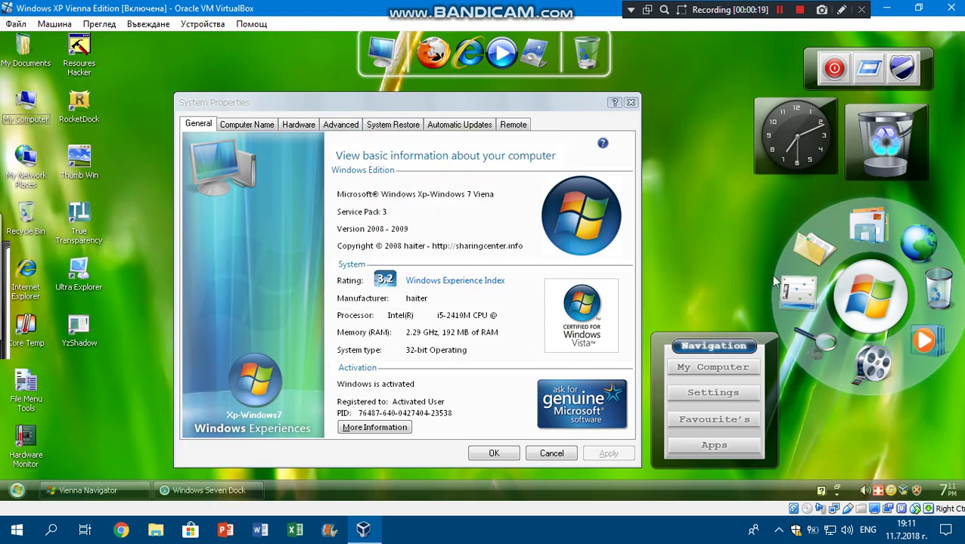
- Bring the System Properties dialog into focus and close it with its settings accepted
click(484, 202)
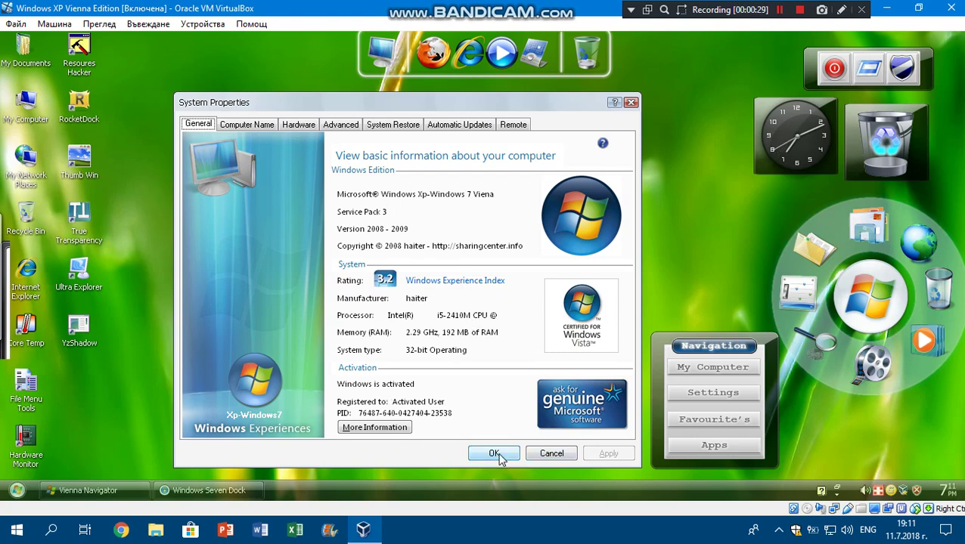
mouse_move(480, 114)
mouse_down()
mouse_move(312, 225)
mouse_move(466, 121)
mouse_up()
click(439, 458)
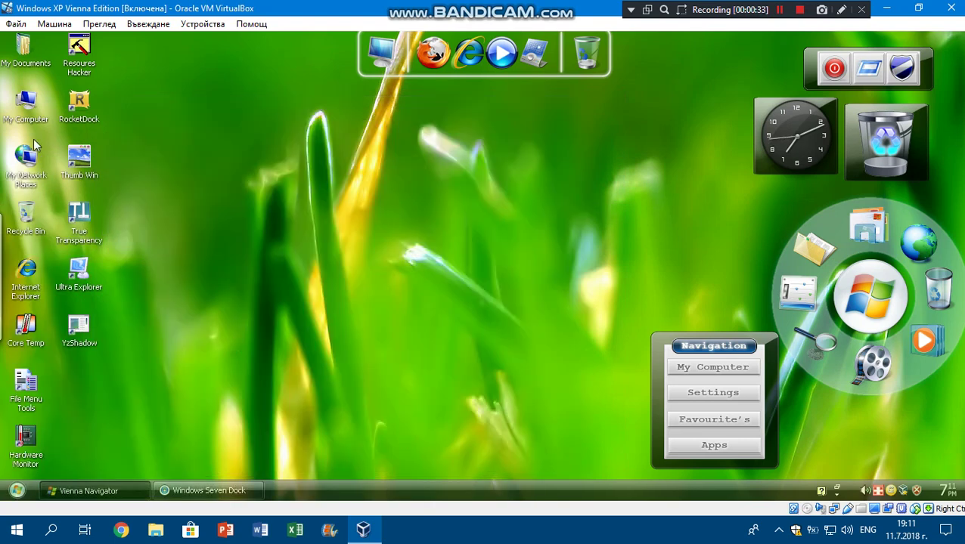
- Open My Computer, preview its minimized window, restore it to view the drives and folders, and close it
click(21, 112)
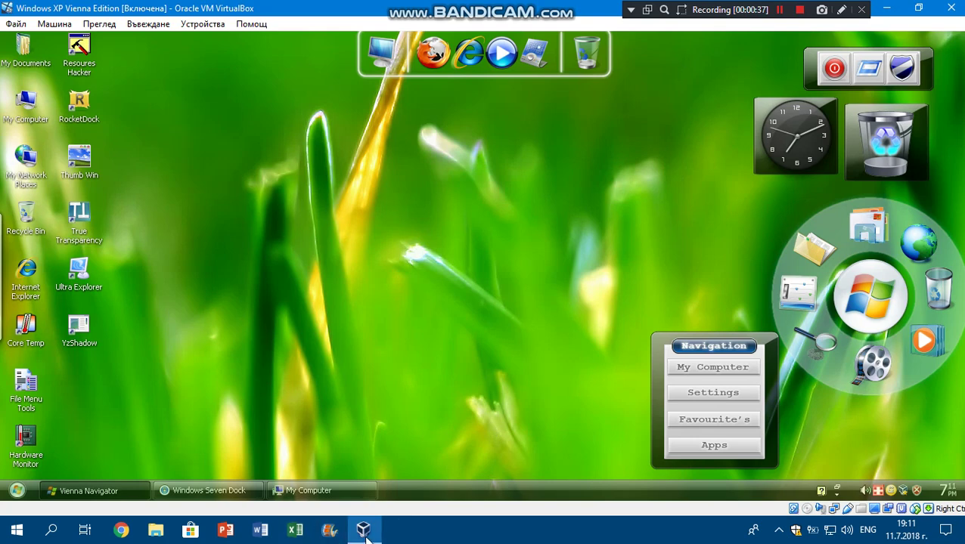
mouse_move(363, 529)
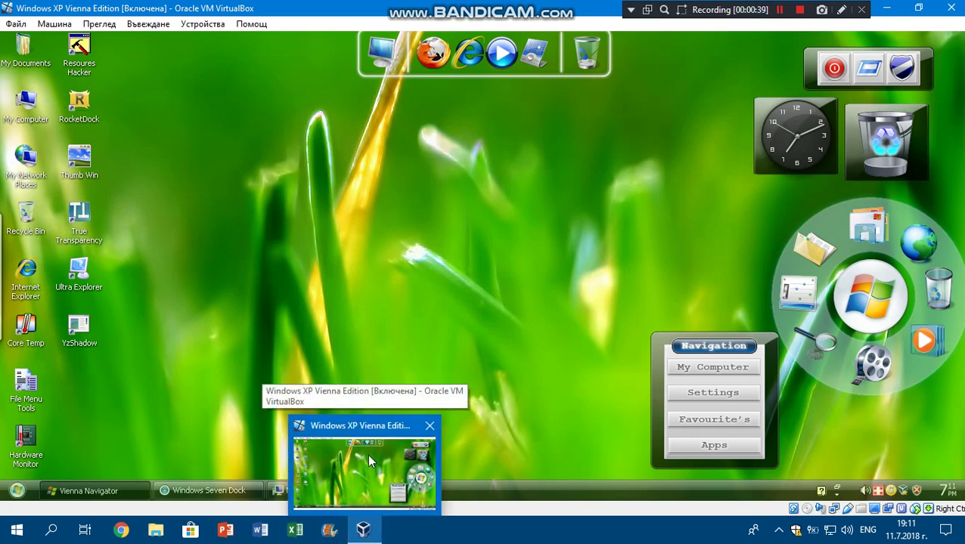
mouse_move(342, 500)
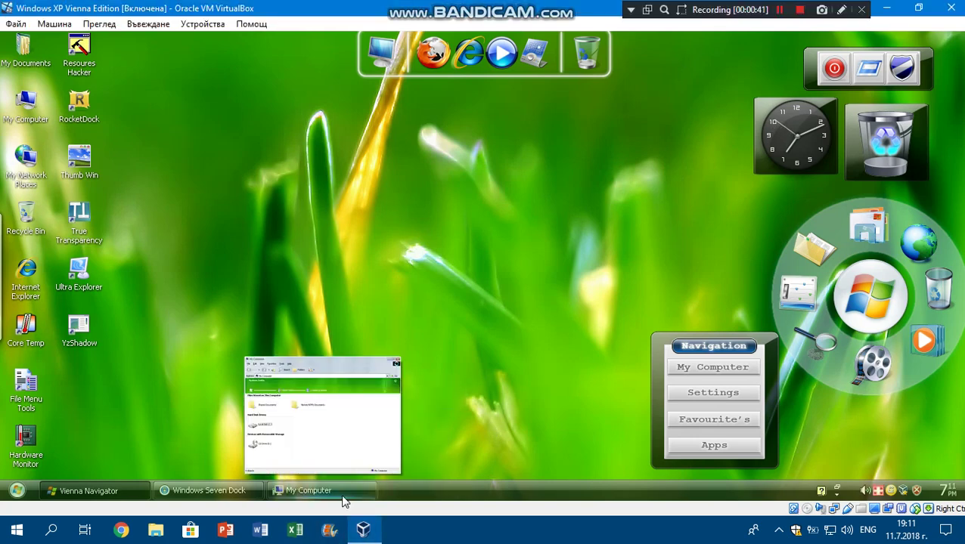
click(343, 501)
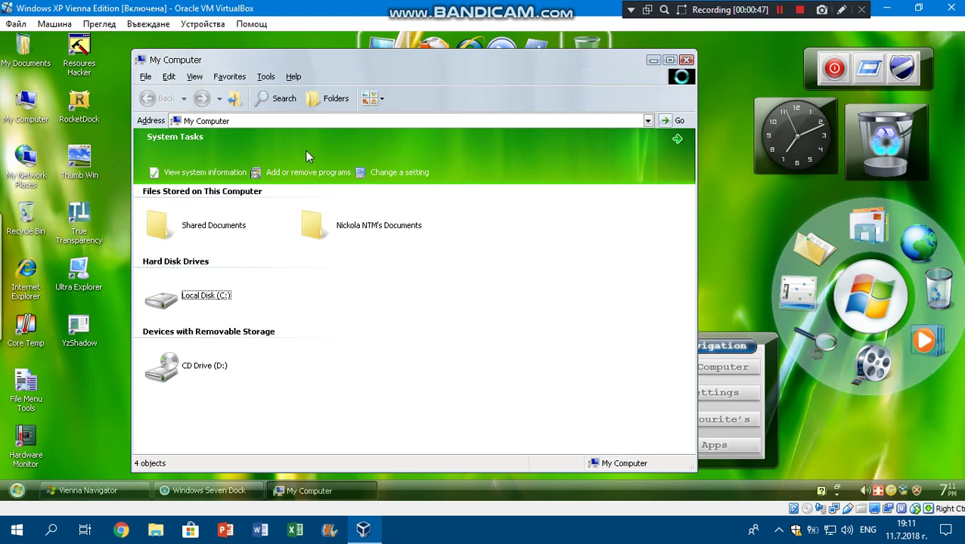
click(686, 59)
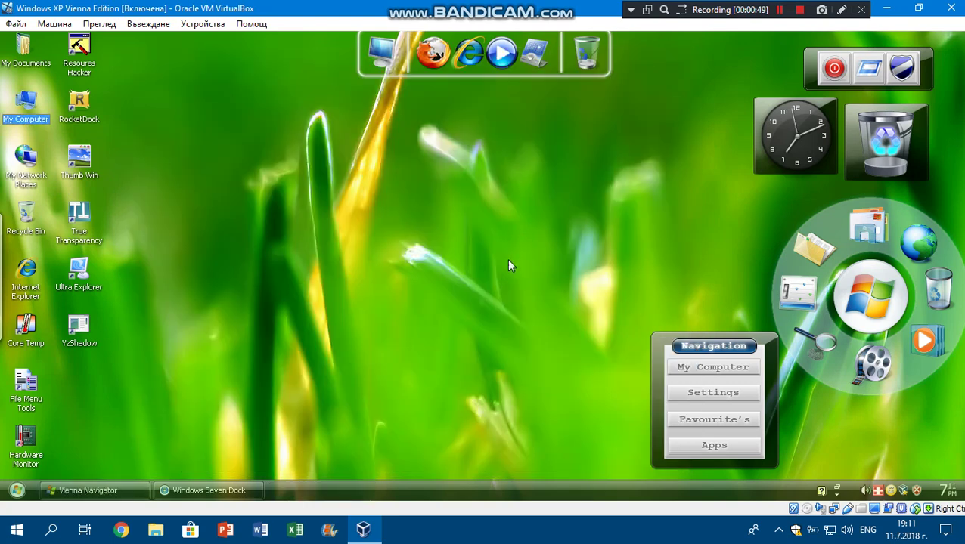
- Apply the Linux theme in the desktop's Display Properties
right_click(506, 259)
click(539, 325)
mouse_move(946, 493)
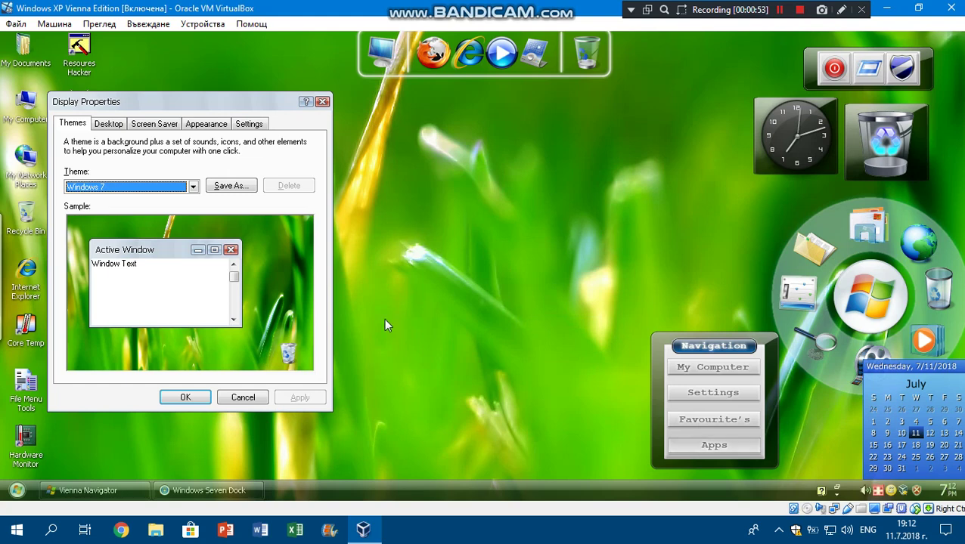
click(107, 187)
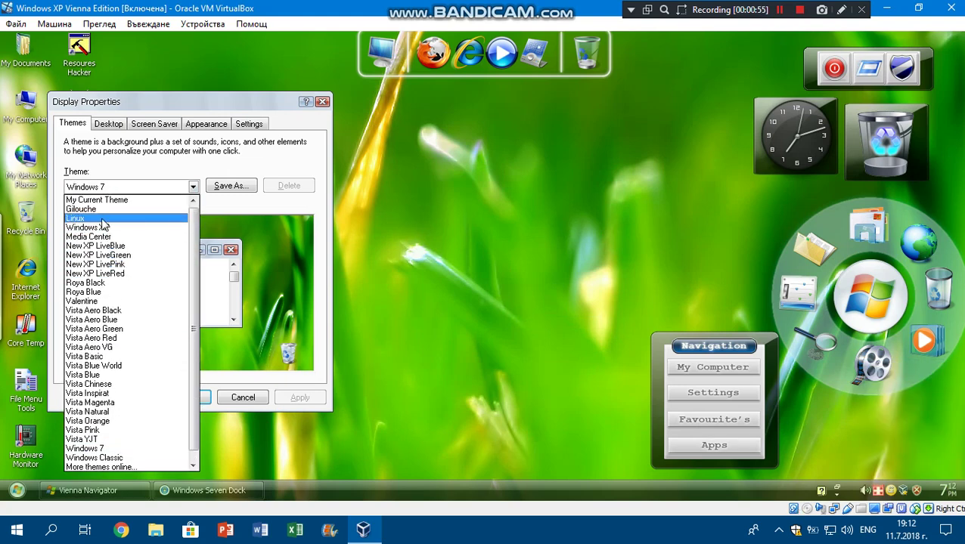
click(76, 218)
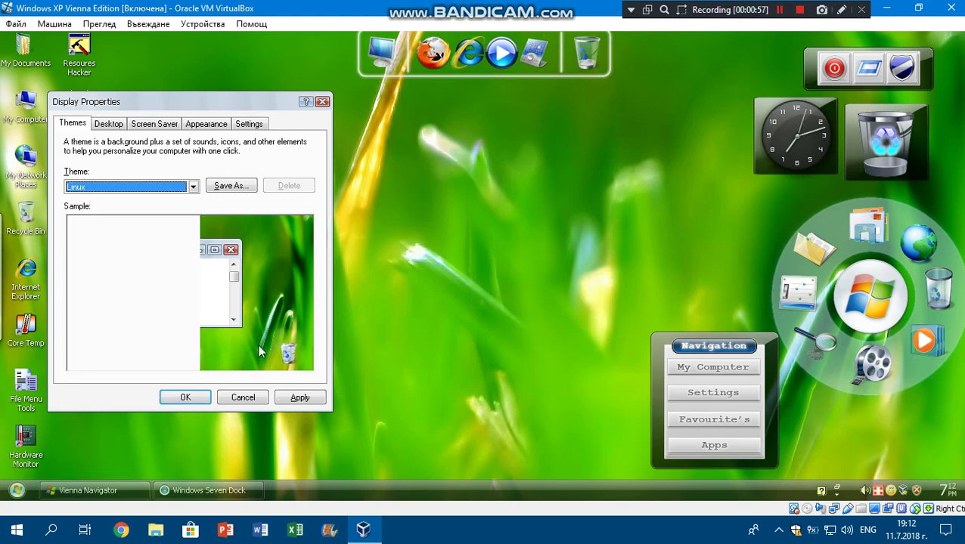
click(300, 398)
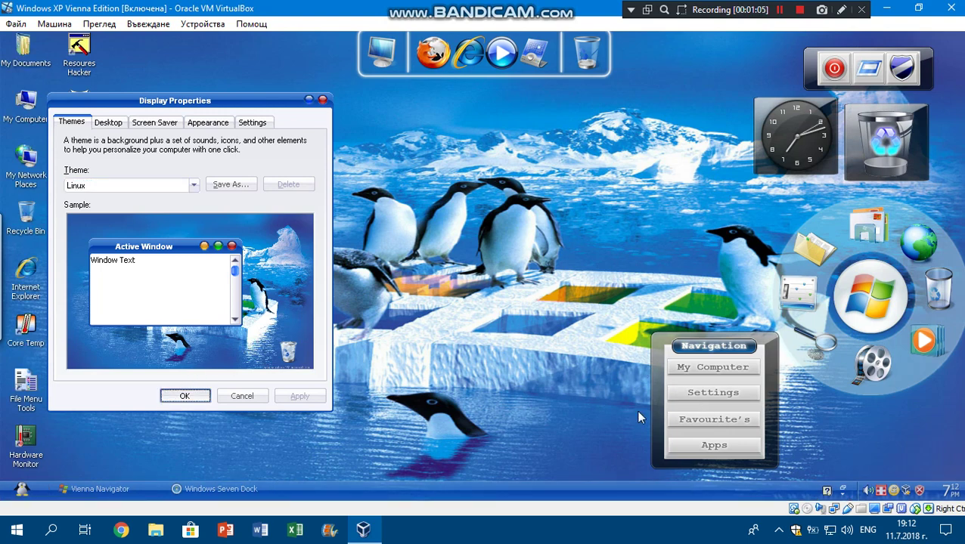
- Close Display Properties and move the Navigation gadget to the upper-left area of the desktop, beside the icons
key(Return)
drag(739, 418, 267, 162)
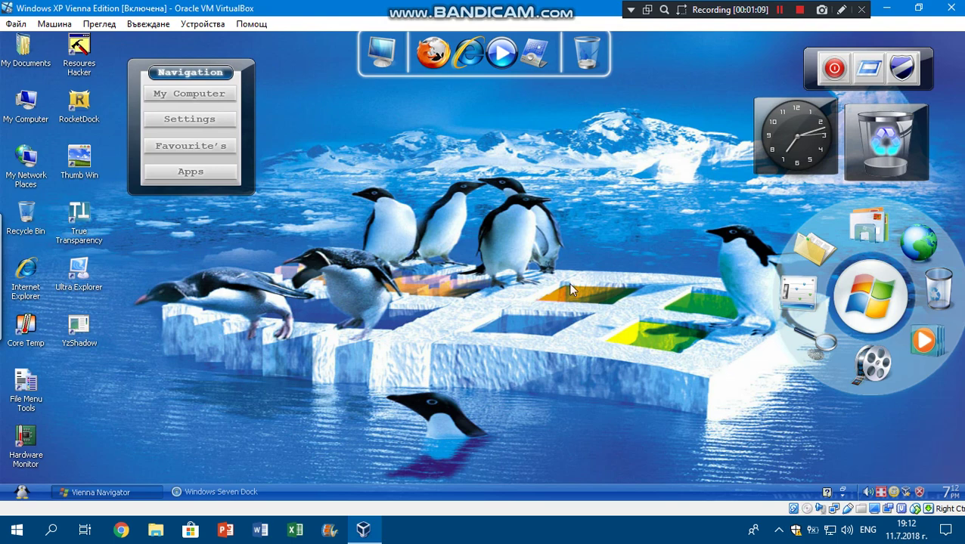
- View the Start menu and its program list in the Linux theme, and dismiss them
click(23, 492)
click(99, 445)
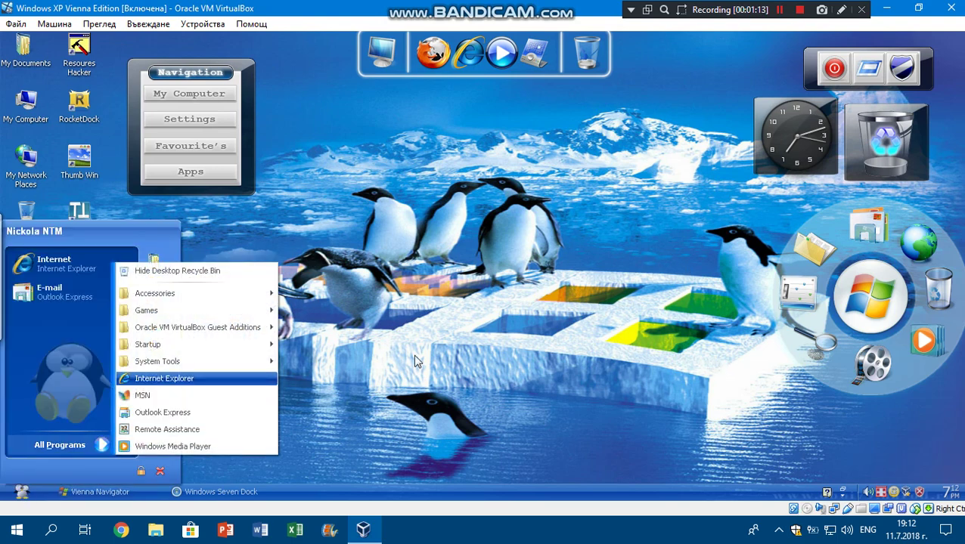
right_click(518, 348)
click(481, 414)
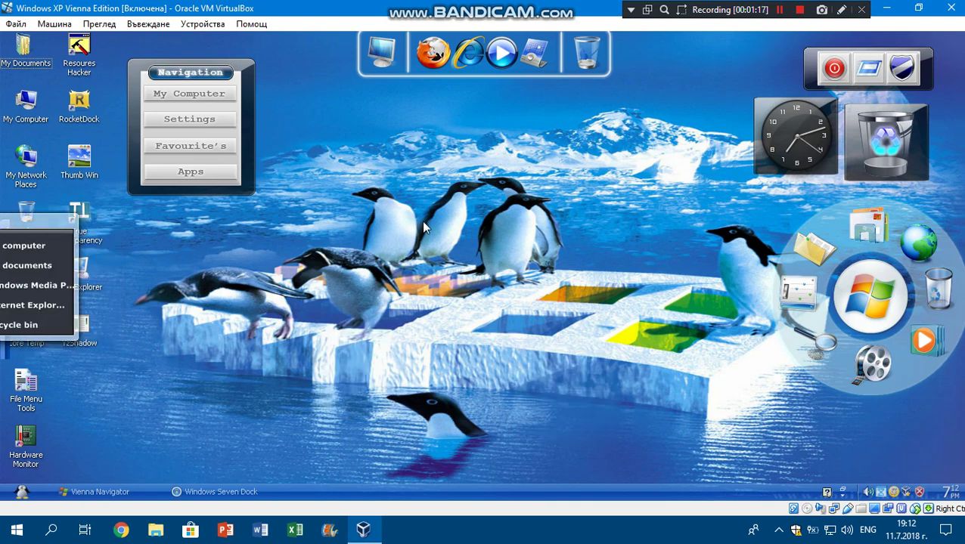
- Apply the Valentine theme in Display Properties and view the Start menu in that theme
right_click(441, 217)
click(472, 303)
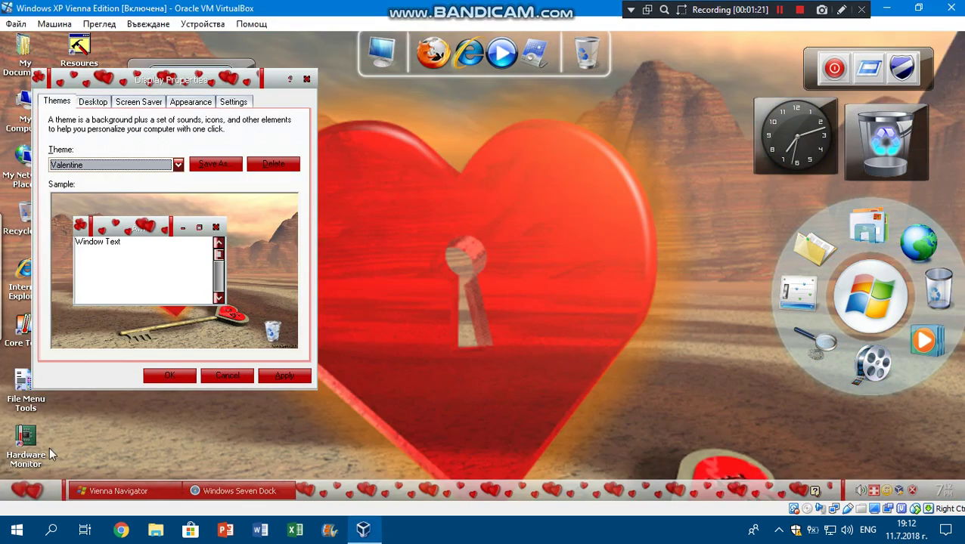
click(26, 491)
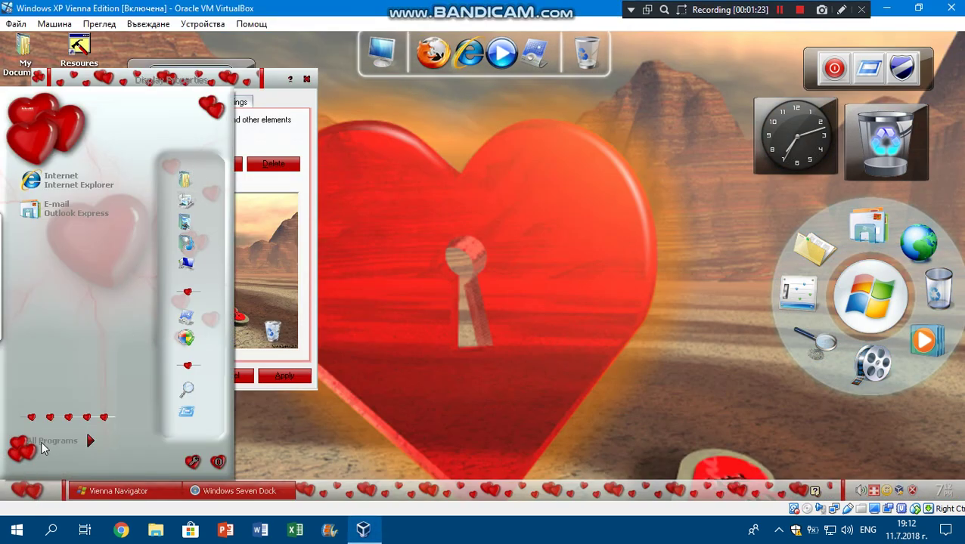
click(116, 162)
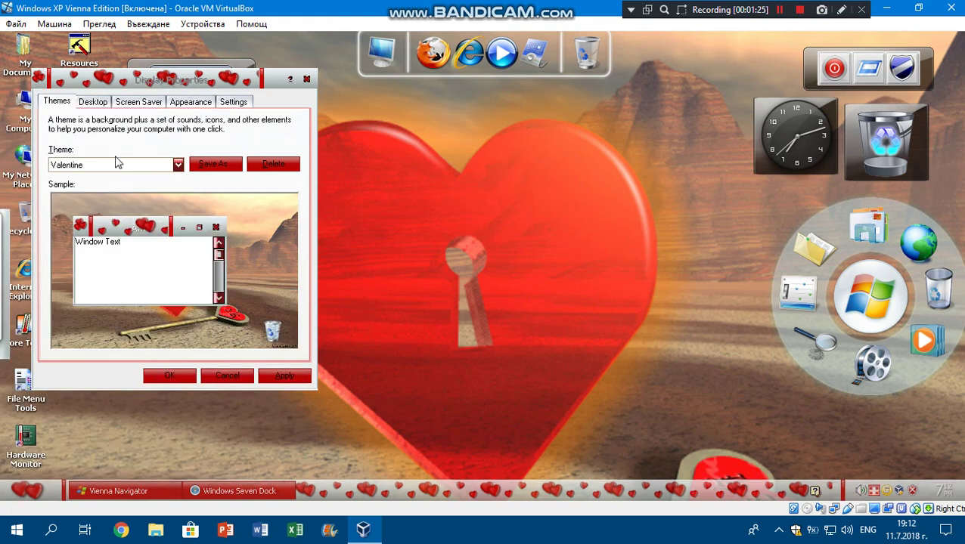
- Move Display Properties clear of the desktop icons, view the My Computer window in the Valentine theme, and minimize it
drag(221, 79, 569, 161)
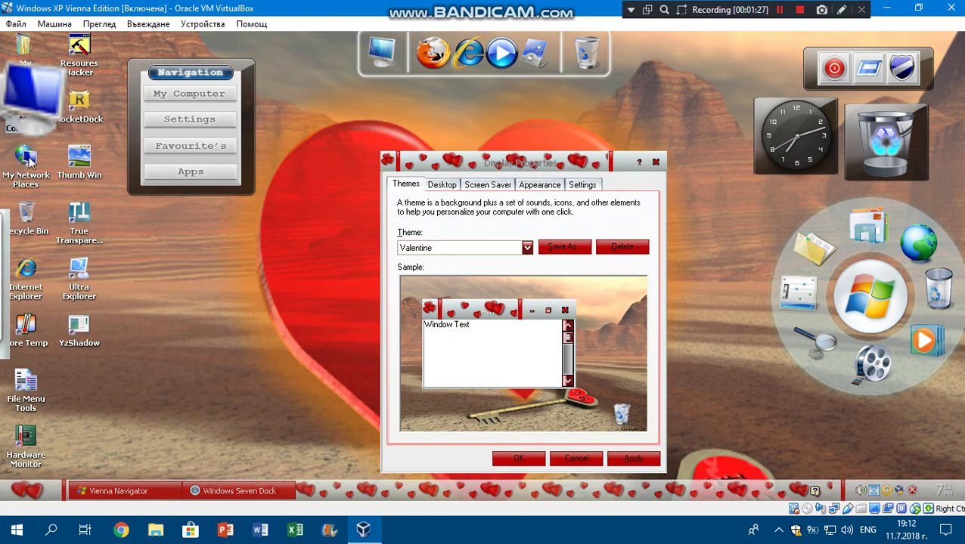
mouse_move(6, 244)
click(38, 243)
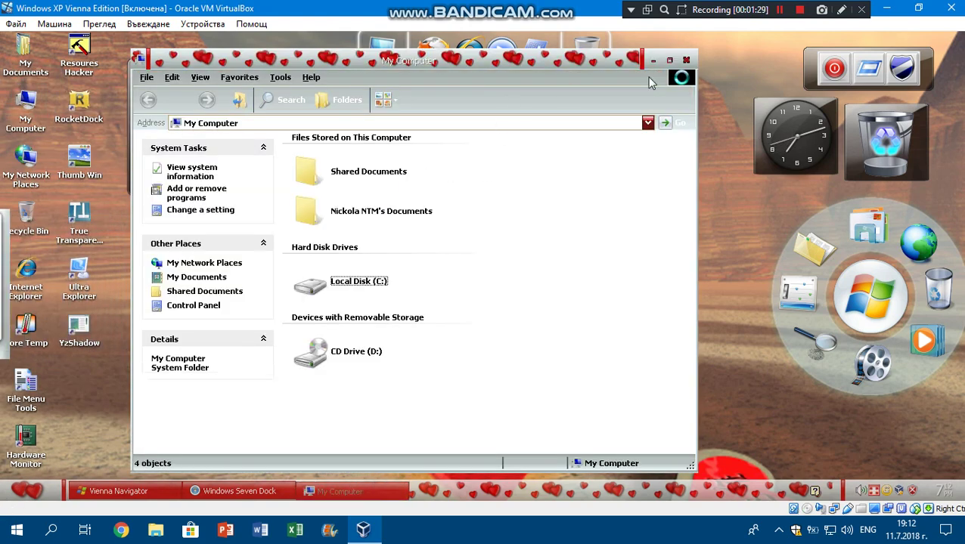
click(653, 61)
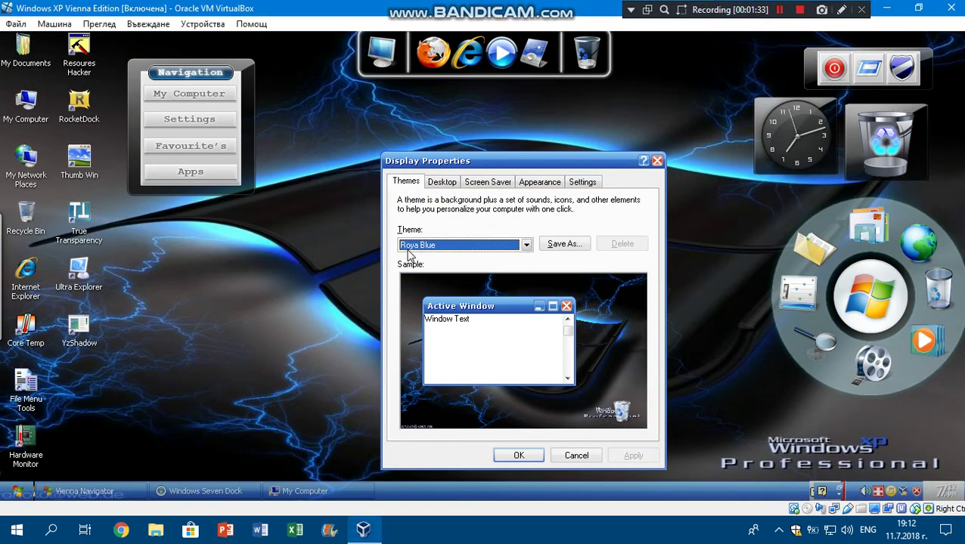
- Restore My Computer to view its window in the Roya Blue theme, and minimize it again
click(293, 491)
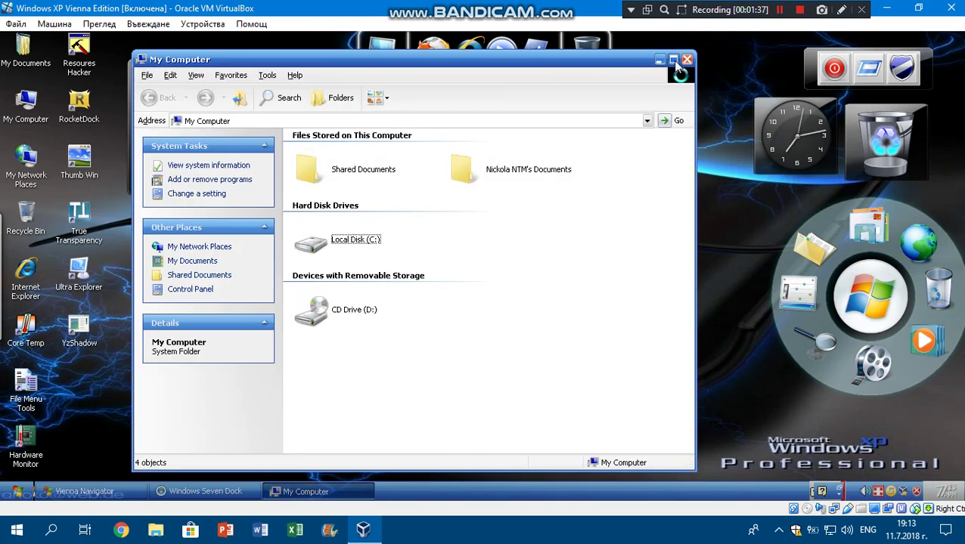
click(660, 61)
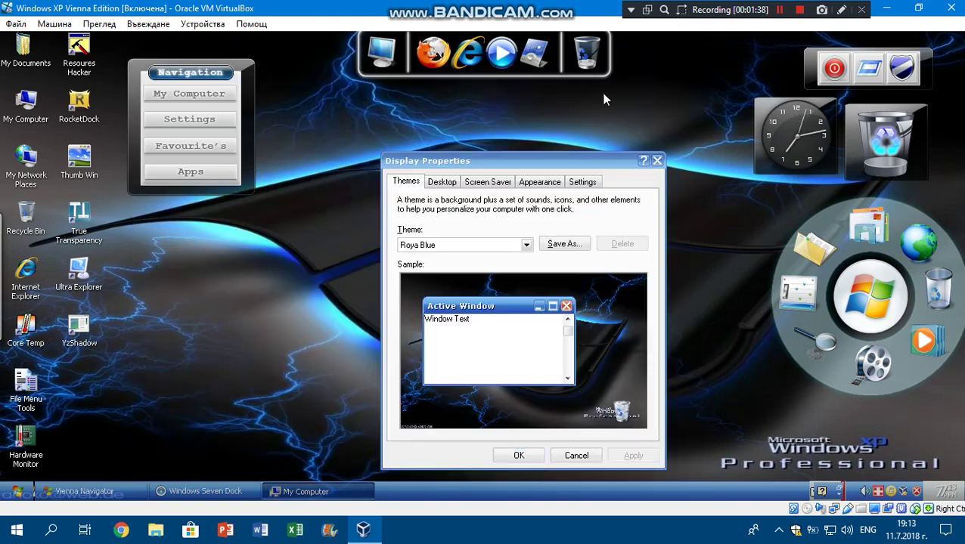
click(781, 10)
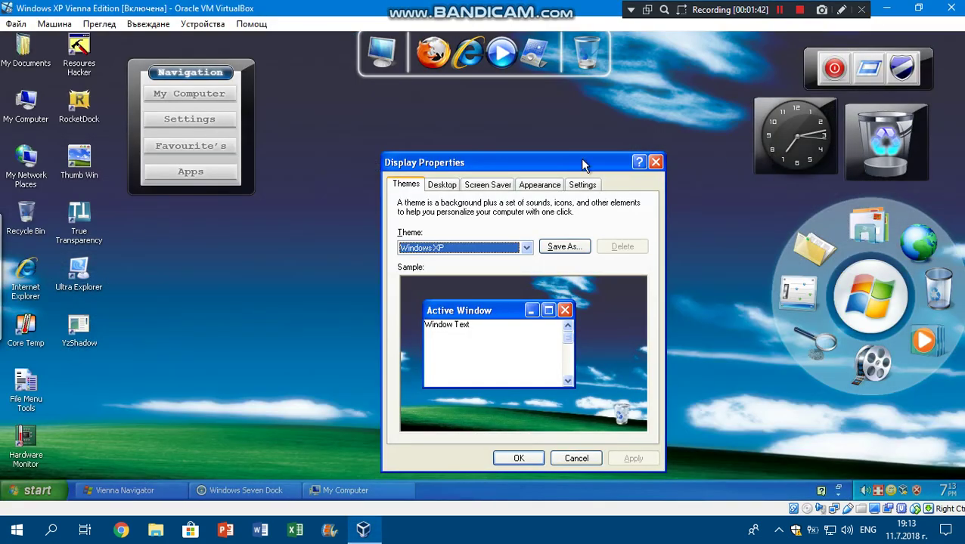
- Set the desktop background to the second Bliss picture with the Stretch position, apply it, and close Display Properties
drag(582, 165, 433, 152)
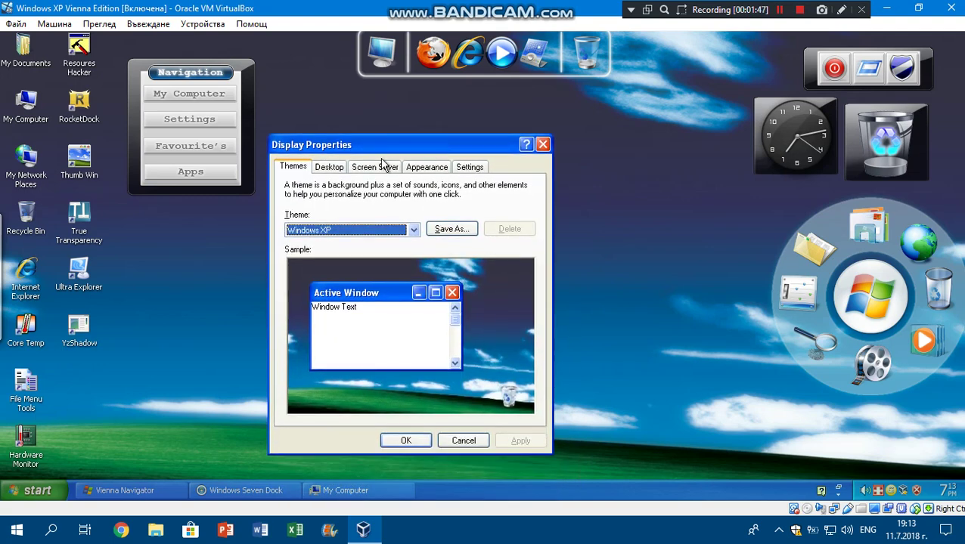
click(330, 167)
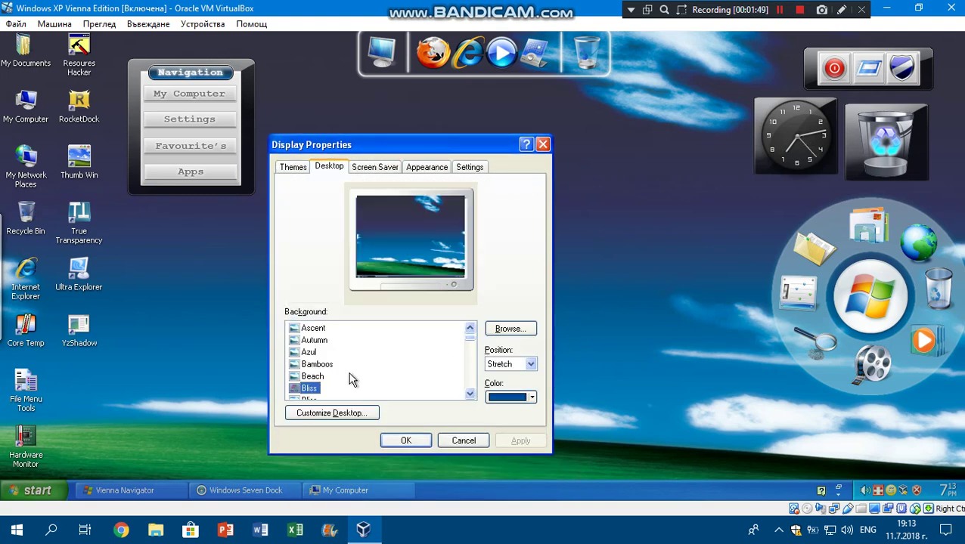
scroll(312, 385, down, 1)
click(309, 364)
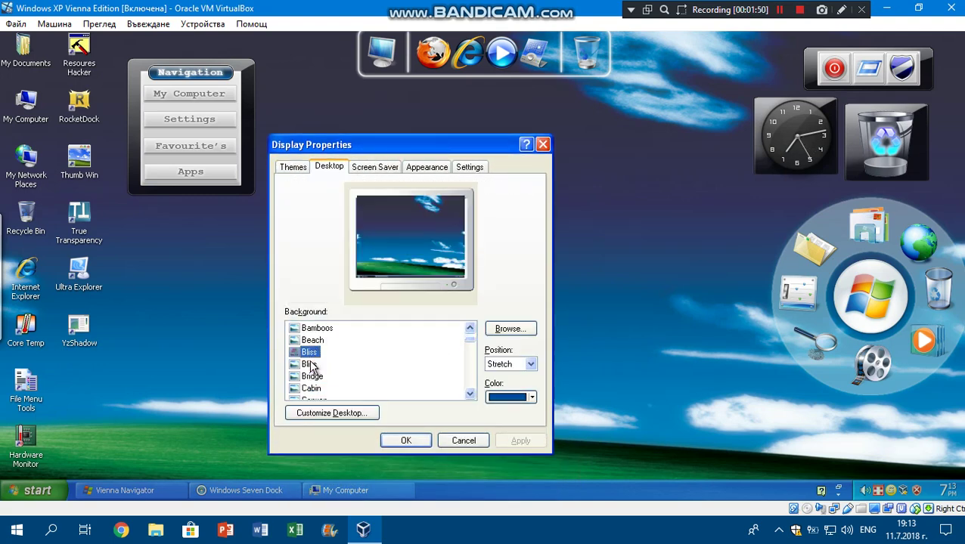
click(531, 364)
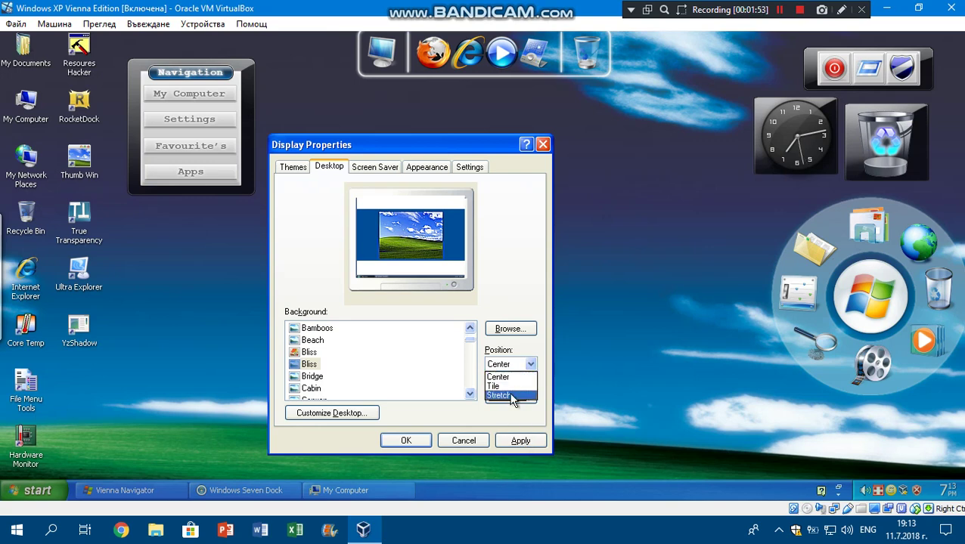
click(501, 396)
click(520, 440)
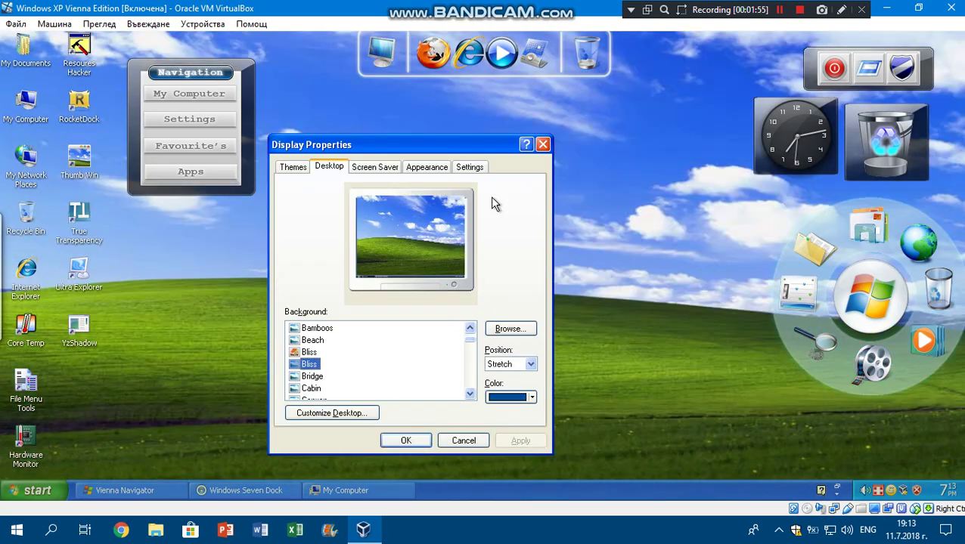
drag(485, 145, 561, 121)
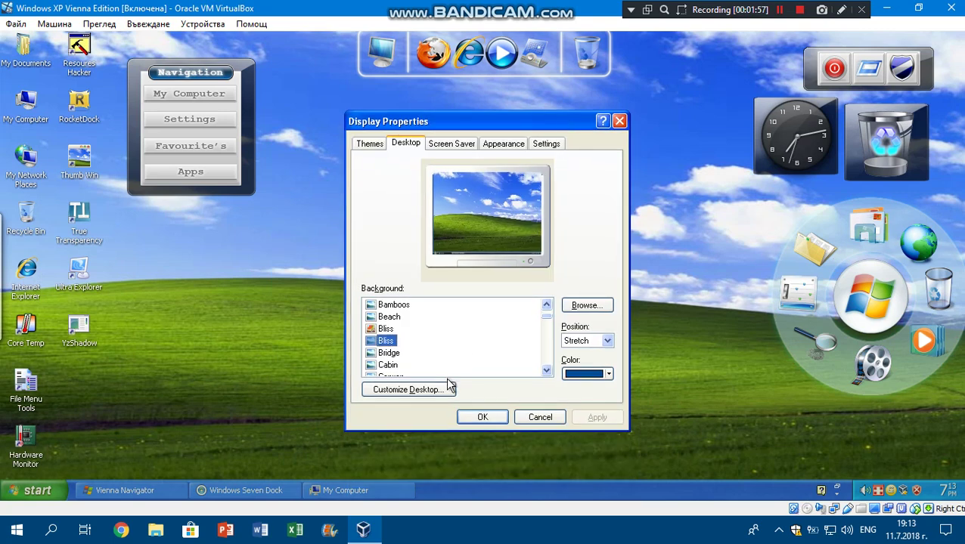
click(481, 417)
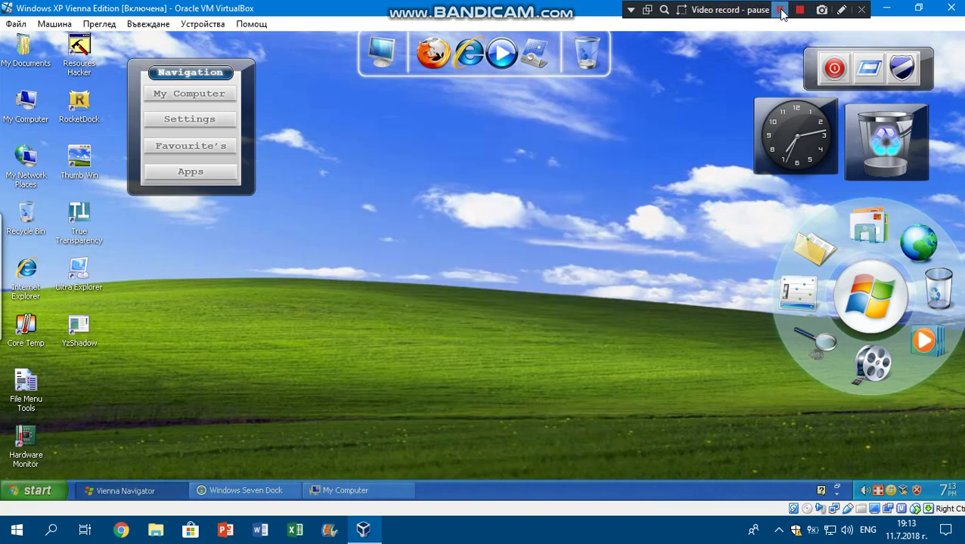
- Check the Start menu, then open Display Properties and look through its display settings and the list of window and button styles
click(9, 499)
right_click(392, 280)
click(405, 367)
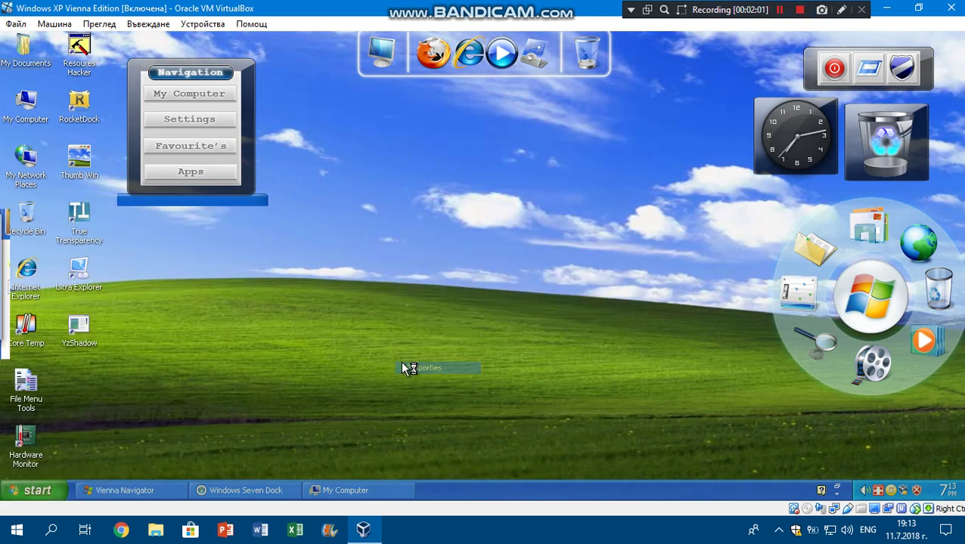
click(249, 126)
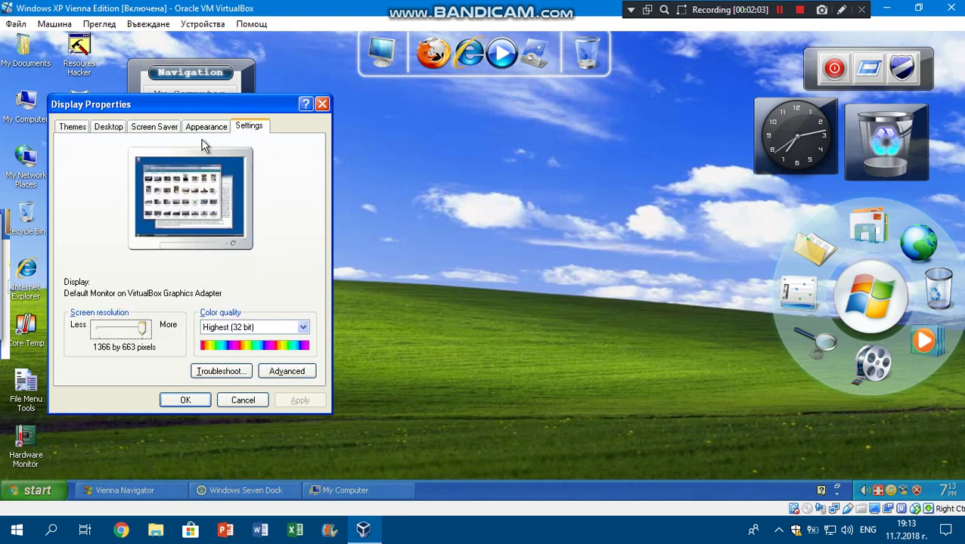
click(195, 131)
click(155, 304)
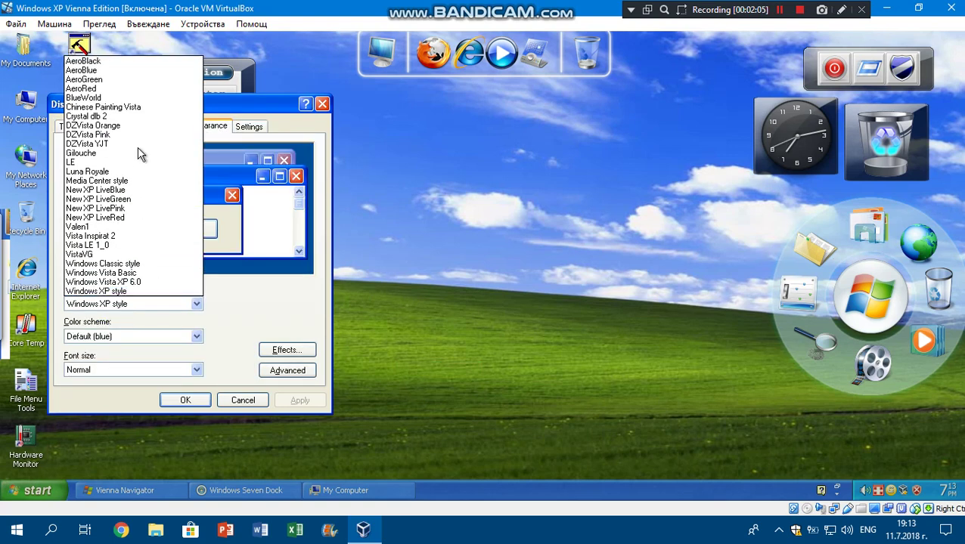
click(274, 298)
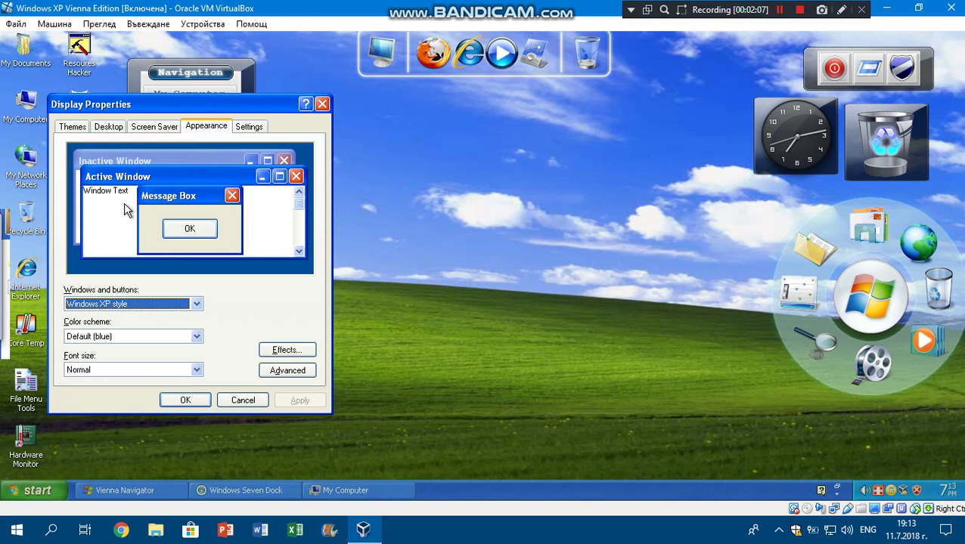
- Apply the Windows Classic theme and view the Start menu in that theme
click(73, 126)
click(99, 190)
scroll(125, 408, down, 1)
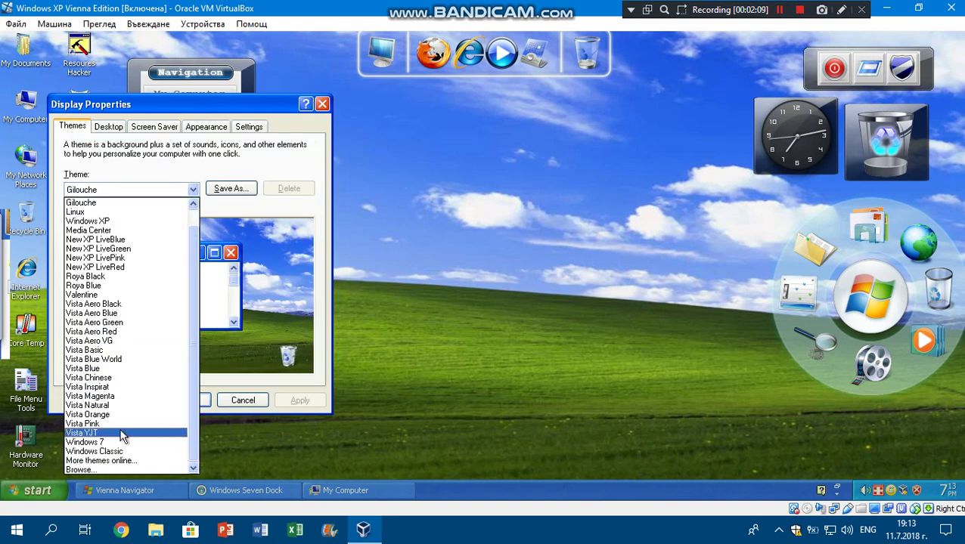
click(95, 452)
click(299, 400)
click(779, 10)
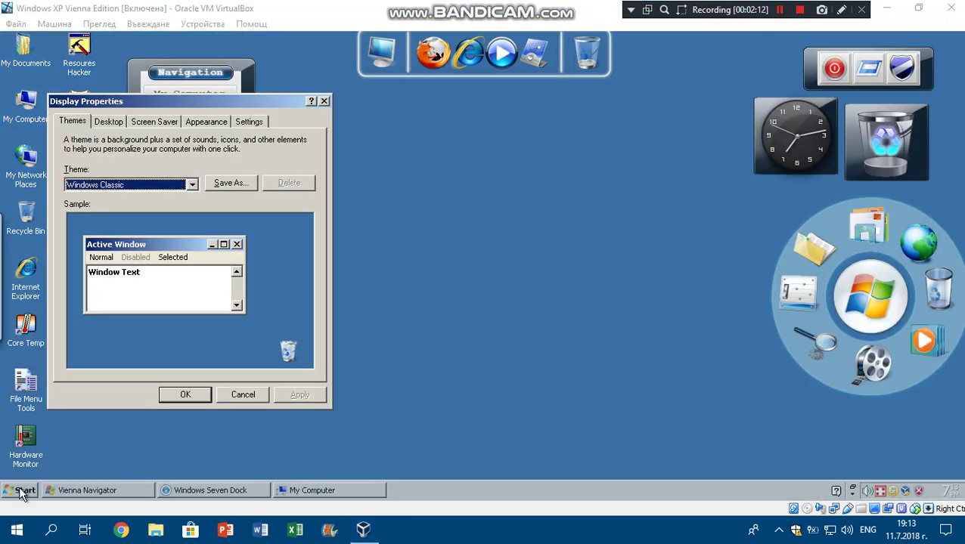
click(20, 490)
click(504, 364)
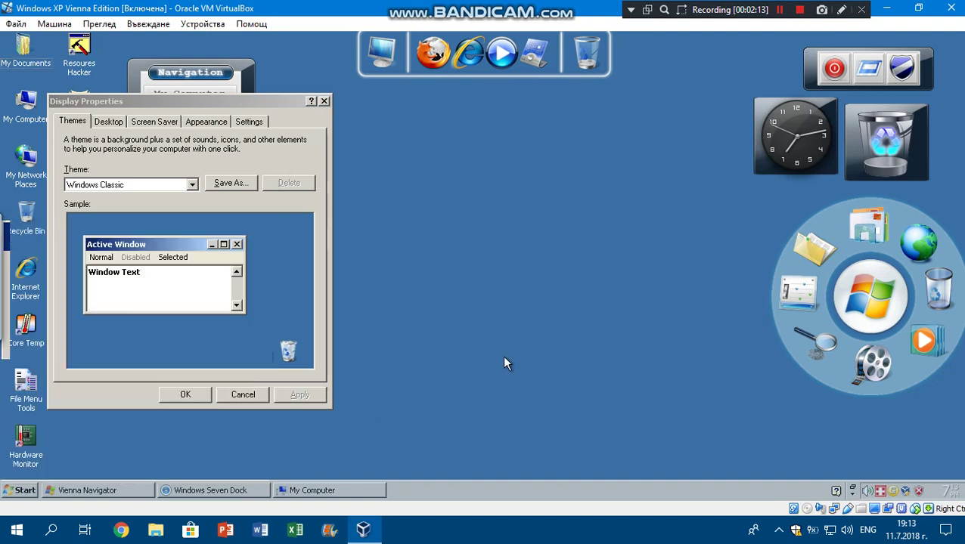
- Apply the Windows 7 theme and close Display Properties
click(130, 183)
scroll(103, 366, down, 1)
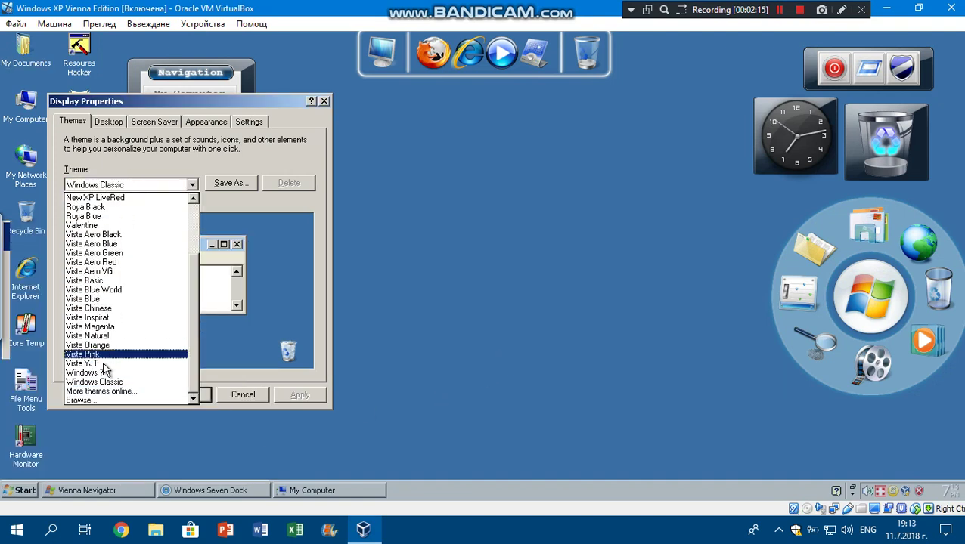
click(286, 404)
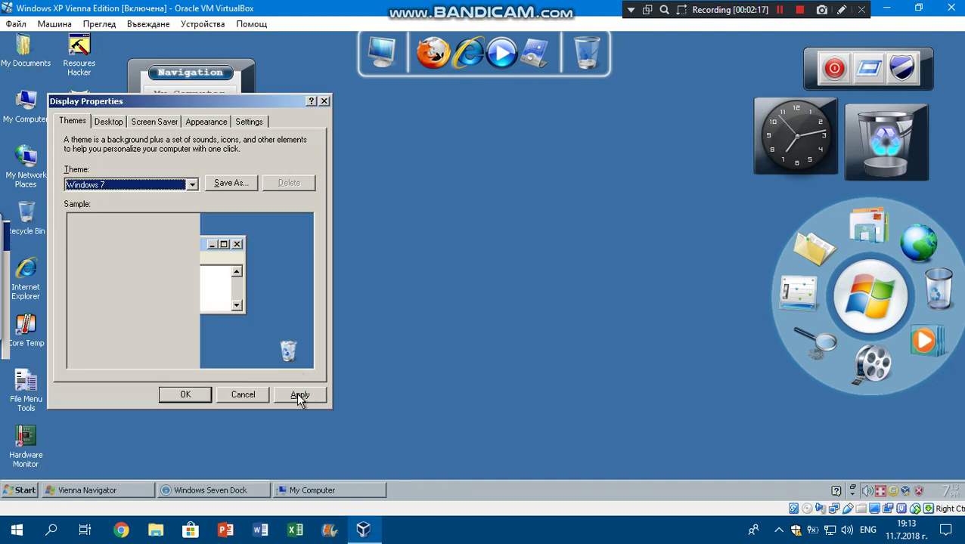
click(312, 395)
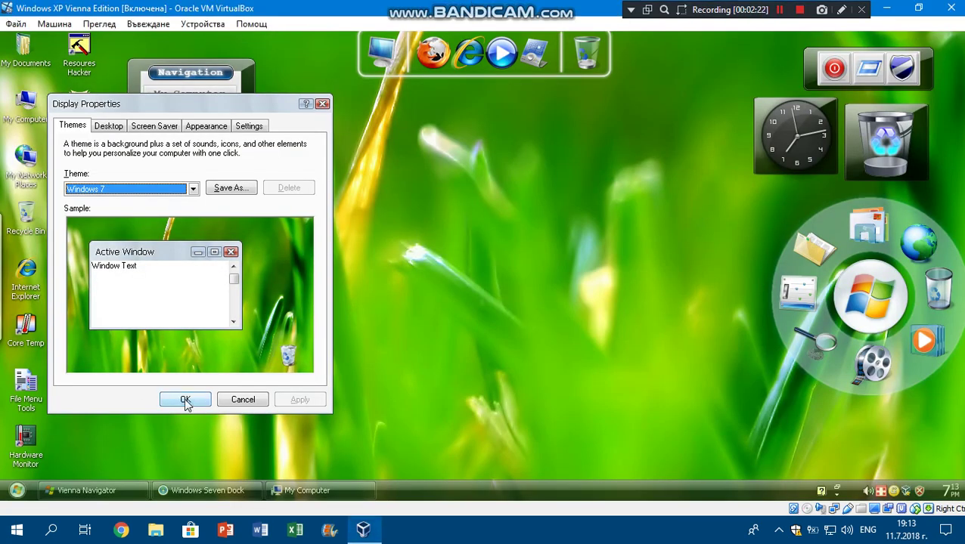
click(186, 402)
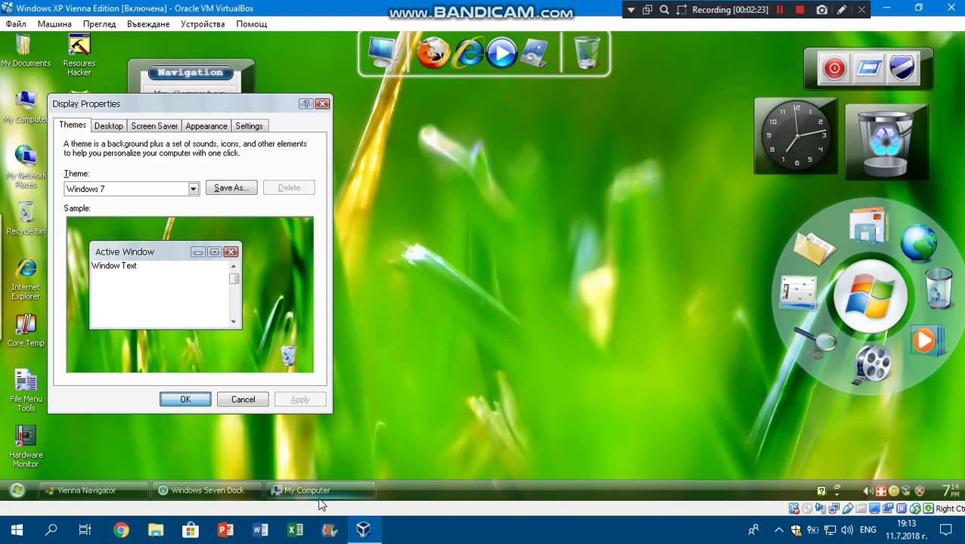
- View the My Computer window and the Start menu in the Windows 7 theme, reopening My Computer once and closing both
click(319, 493)
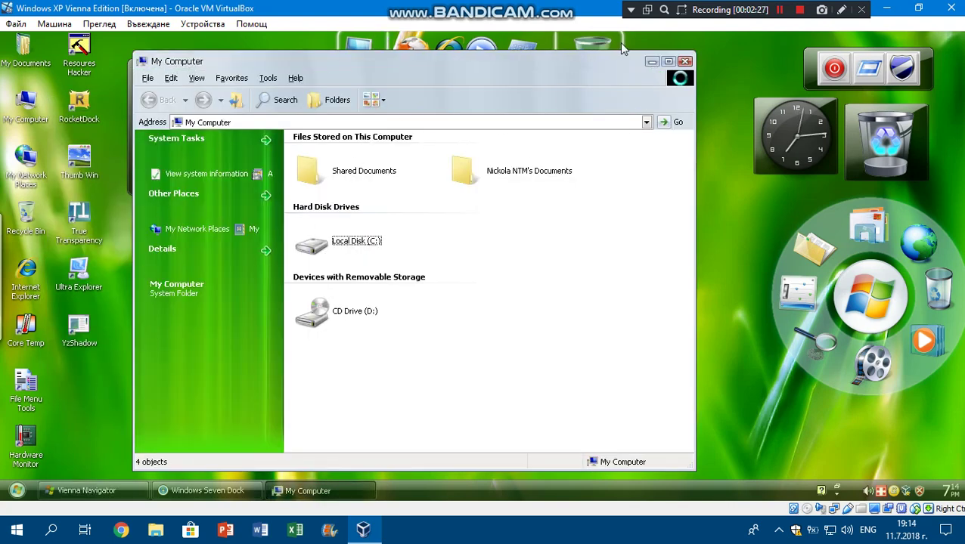
click(685, 60)
double_click(13, 117)
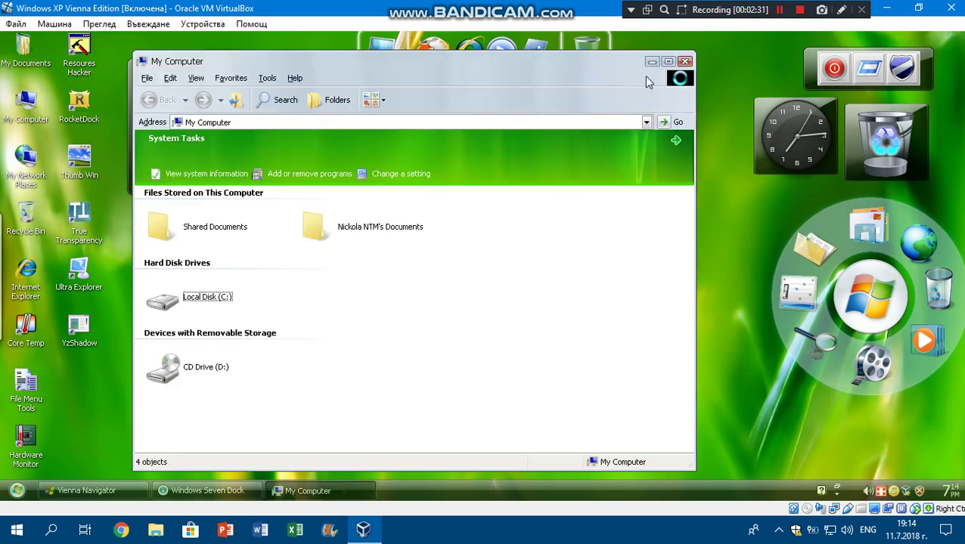
click(685, 61)
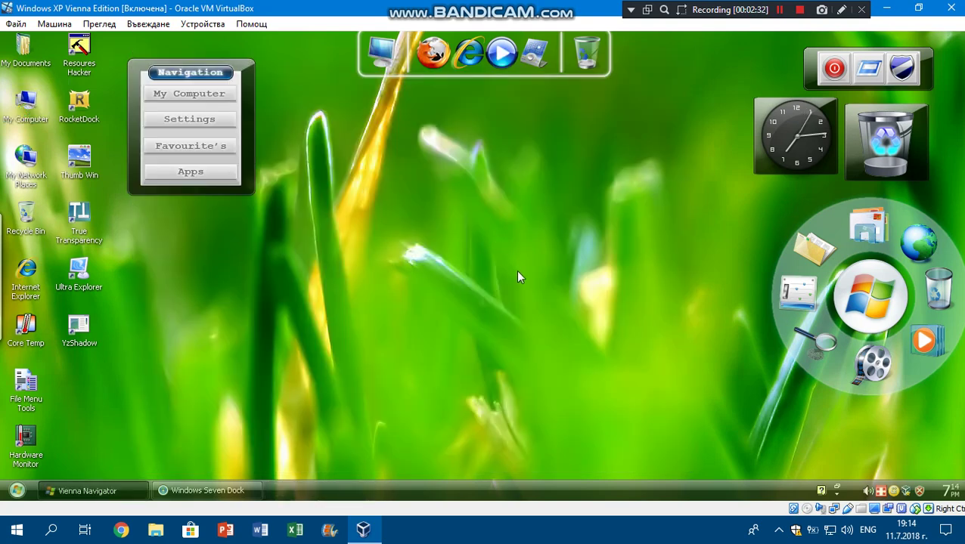
click(17, 490)
click(399, 306)
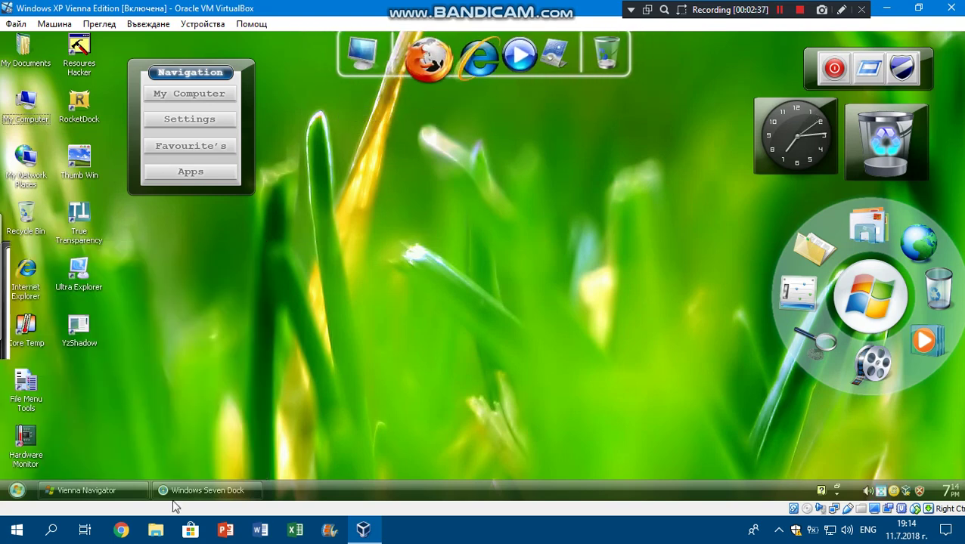
- Move the Navigation gadget away from the desktop icons to a spot beside the circular launcher, just above the taskbar
mouse_move(134, 496)
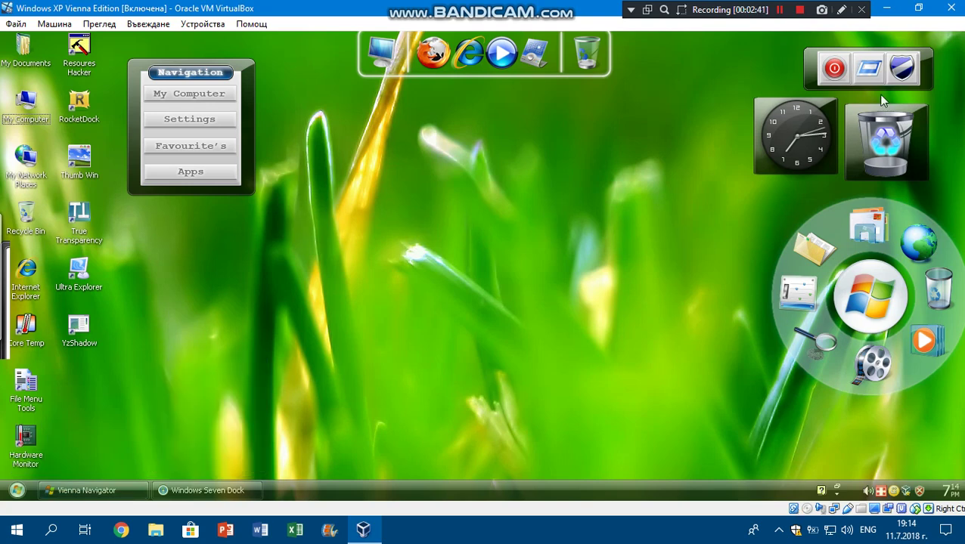
drag(250, 80, 734, 353)
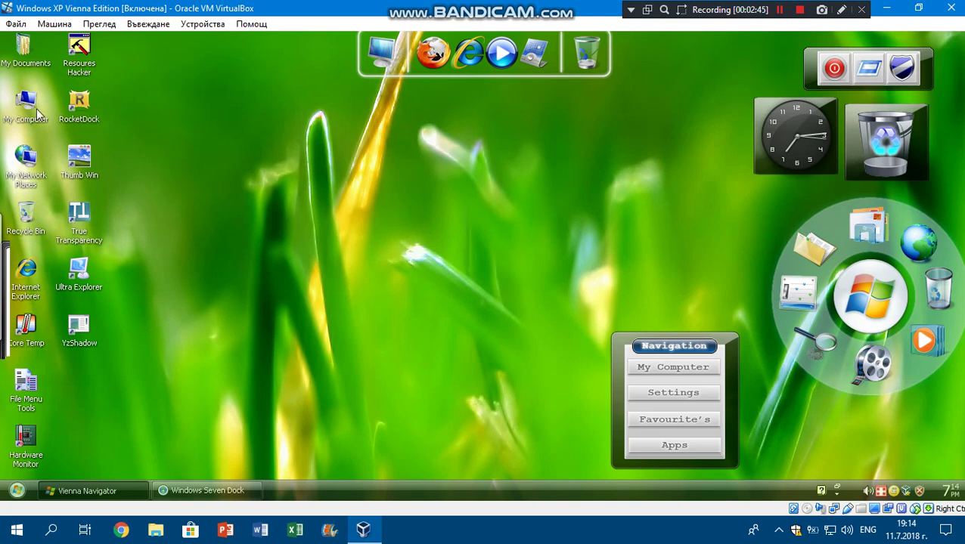
- Launch True Transparency and try its effect by opening My Computer, moving its window around and closing it
click(85, 221)
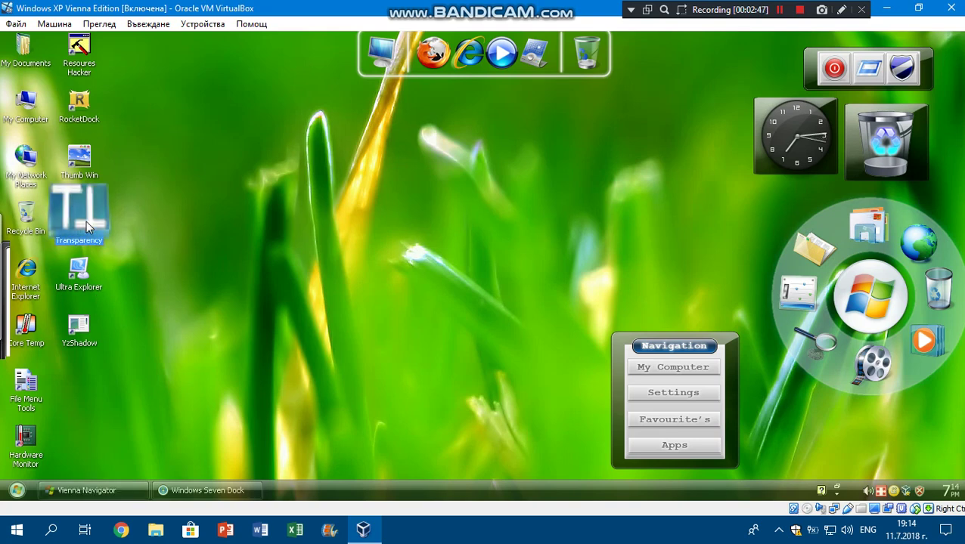
double_click(37, 101)
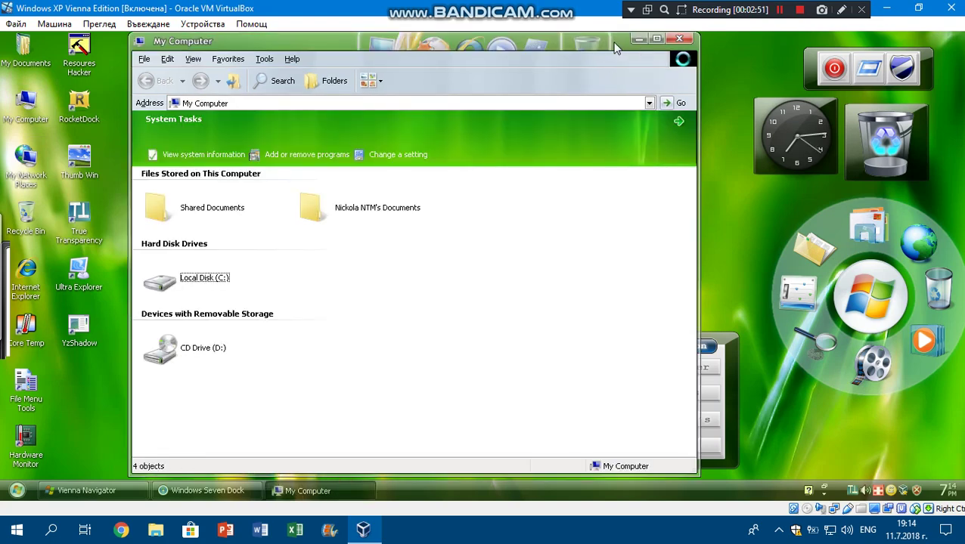
drag(615, 47, 735, 50)
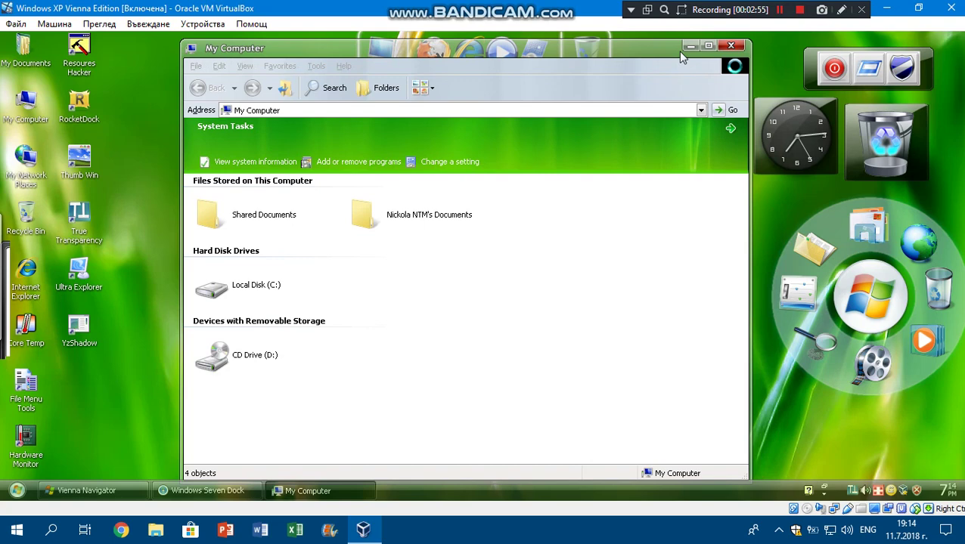
click(733, 46)
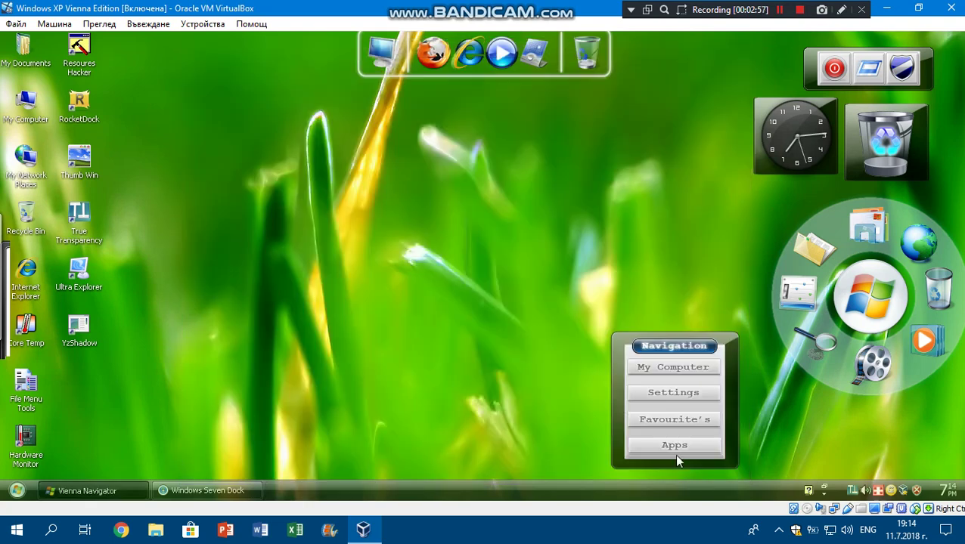
key(super)
key(Escape)
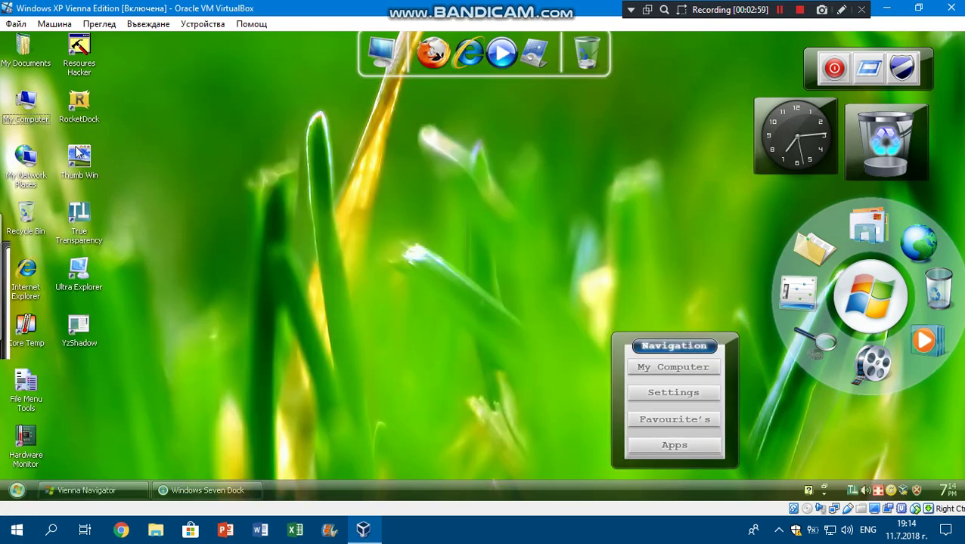
- Exit True Transparency from the notification area, locking the taskbar again after its accidental unlocking
right_click(850, 496)
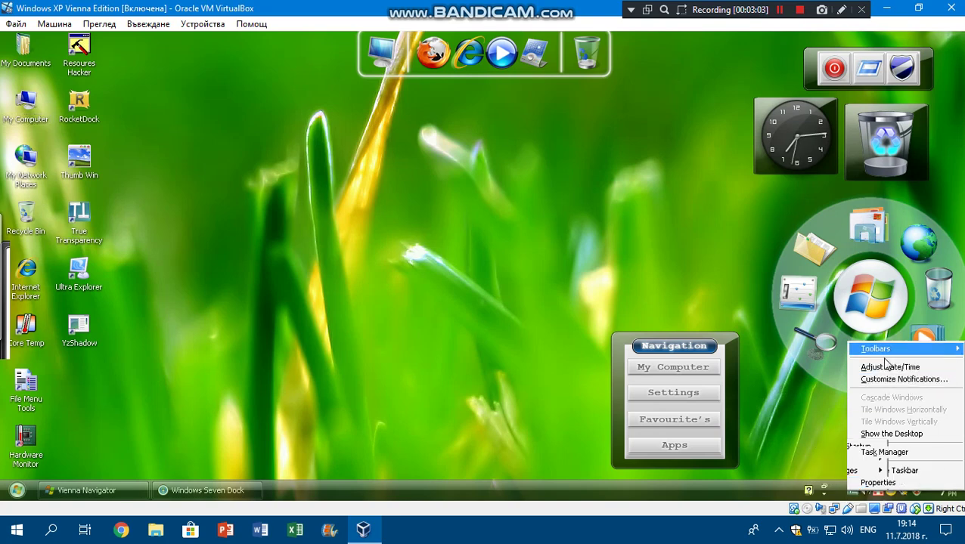
click(903, 470)
right_click(755, 486)
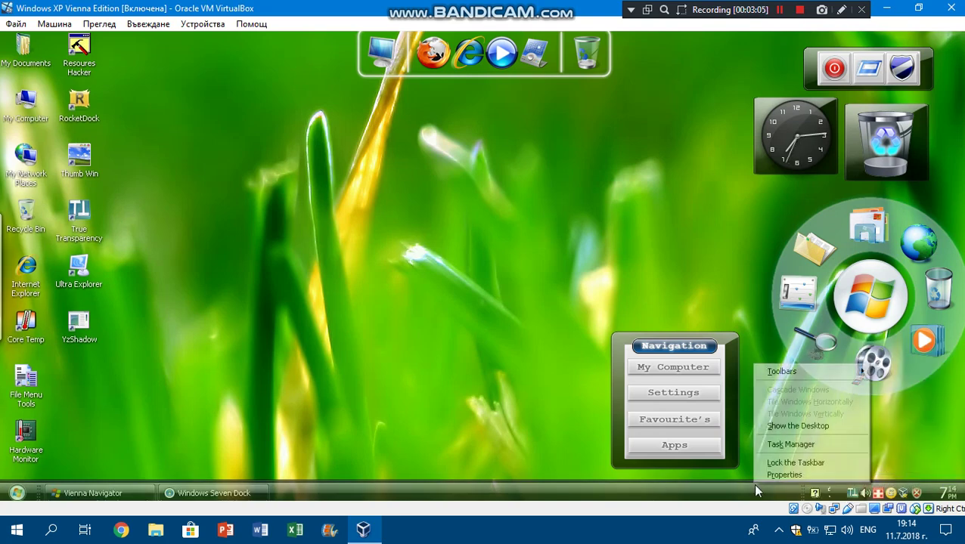
click(779, 460)
right_click(852, 496)
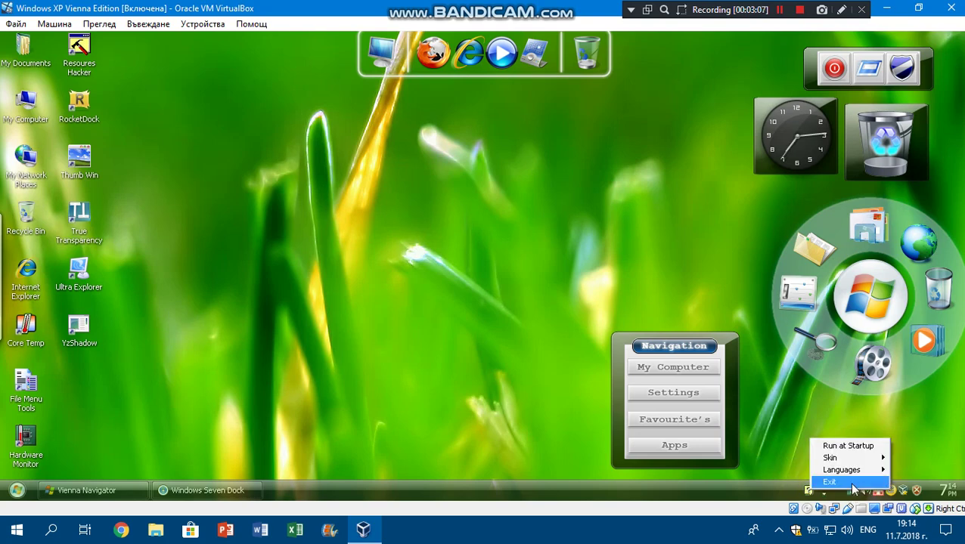
click(832, 481)
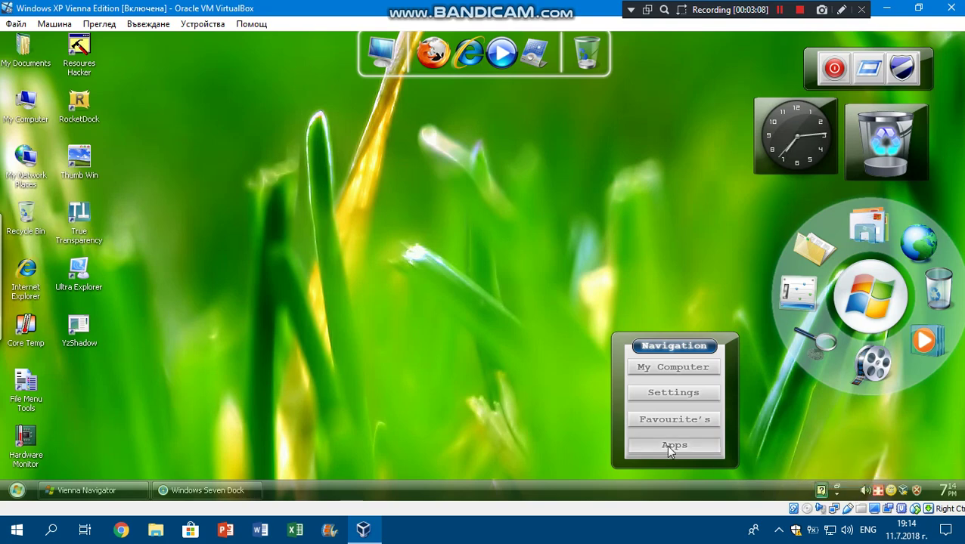
- Launch Ultra Explorer, browse through My Computer to Local Disk (C:), and return to the Desktop level
double_click(82, 271)
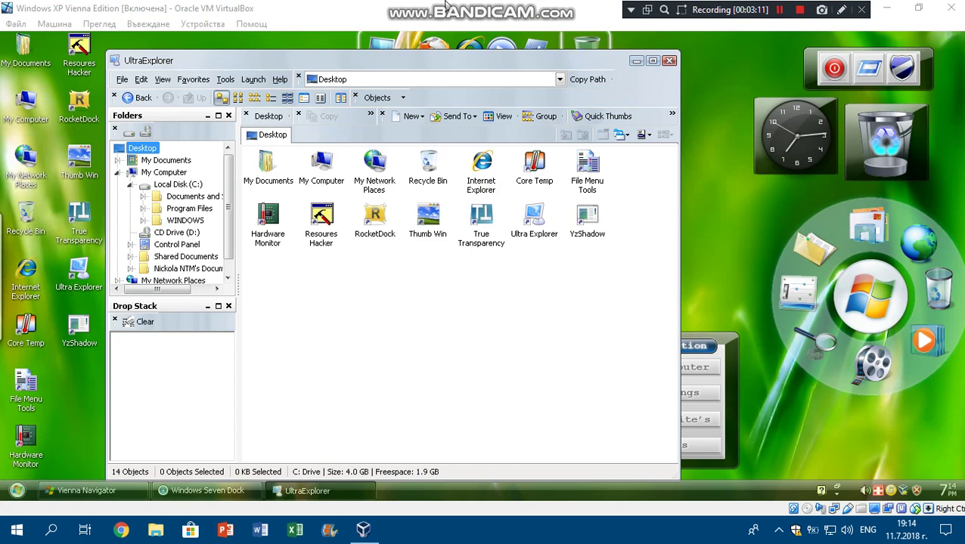
double_click(319, 166)
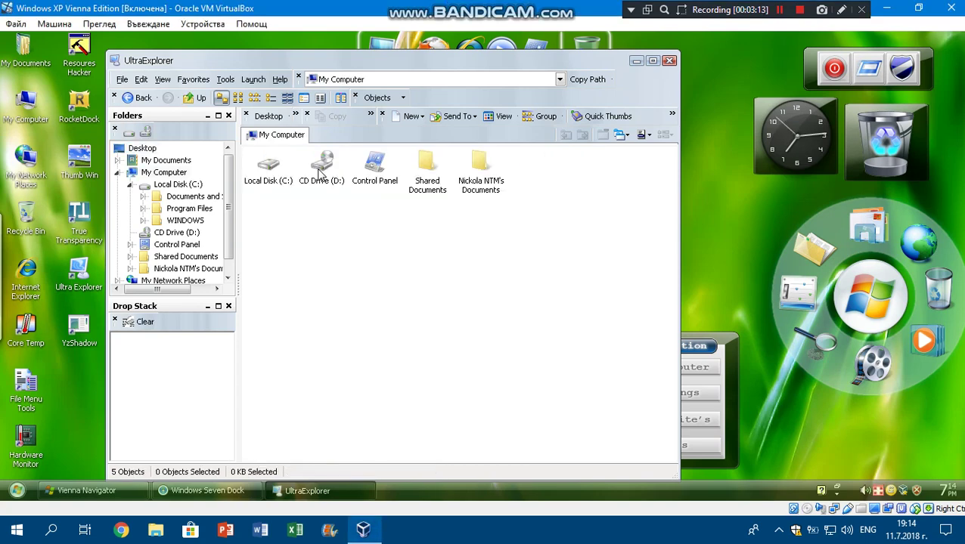
double_click(269, 181)
key(BackSpace)
key(BackSpace)
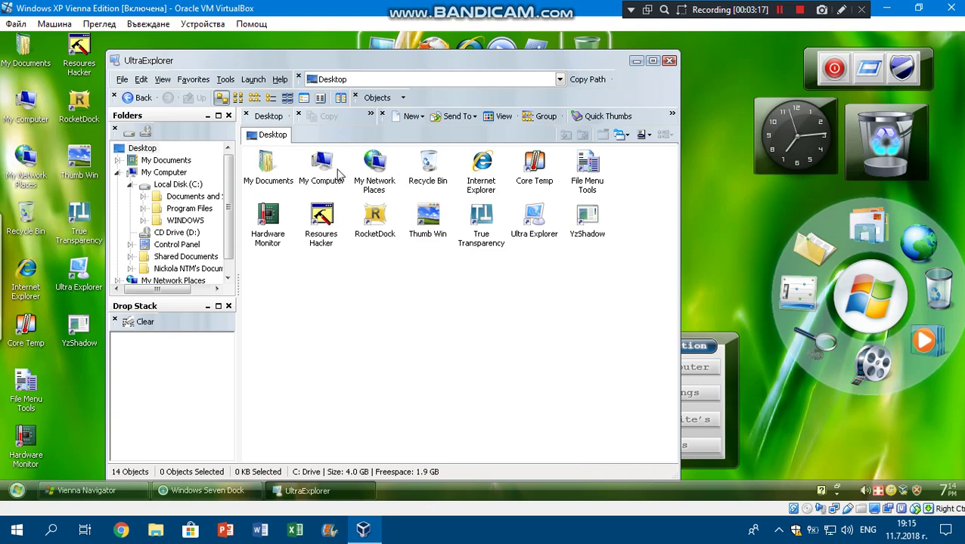
- Browse the contents of the WINDOWS folder on Local Disk (C:) in UltraExplorer, and close the program
double_click(327, 174)
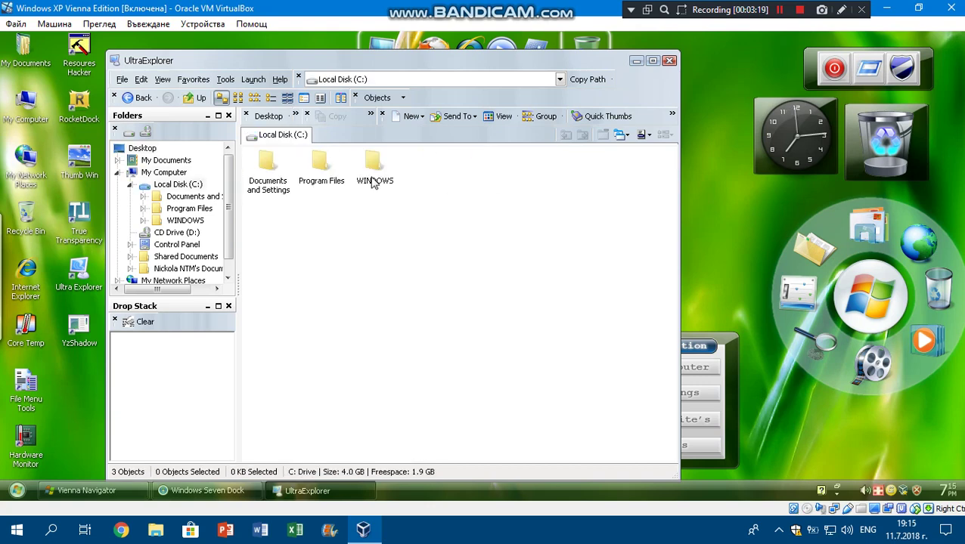
double_click(369, 169)
scroll(370, 373, down, 10)
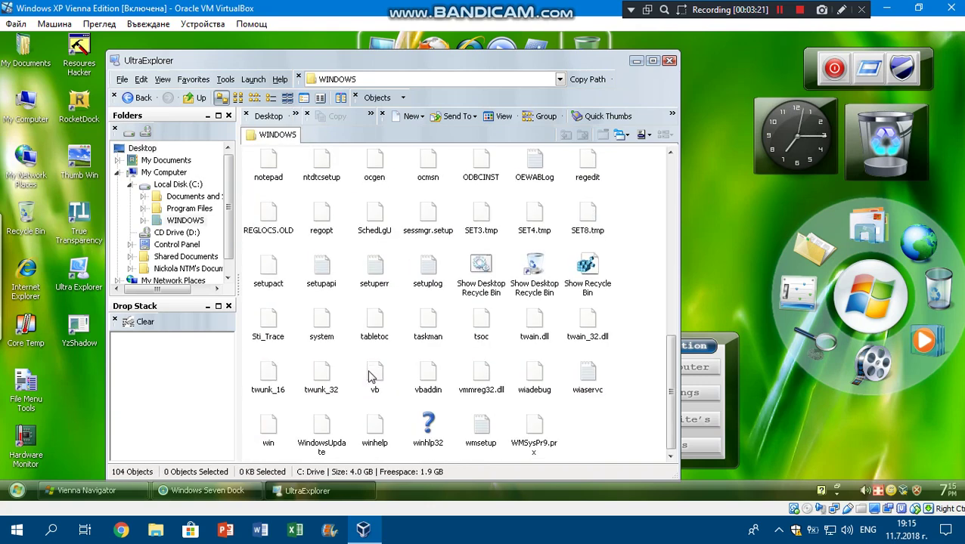
scroll(462, 324, up, 5)
scroll(411, 343, down, 4)
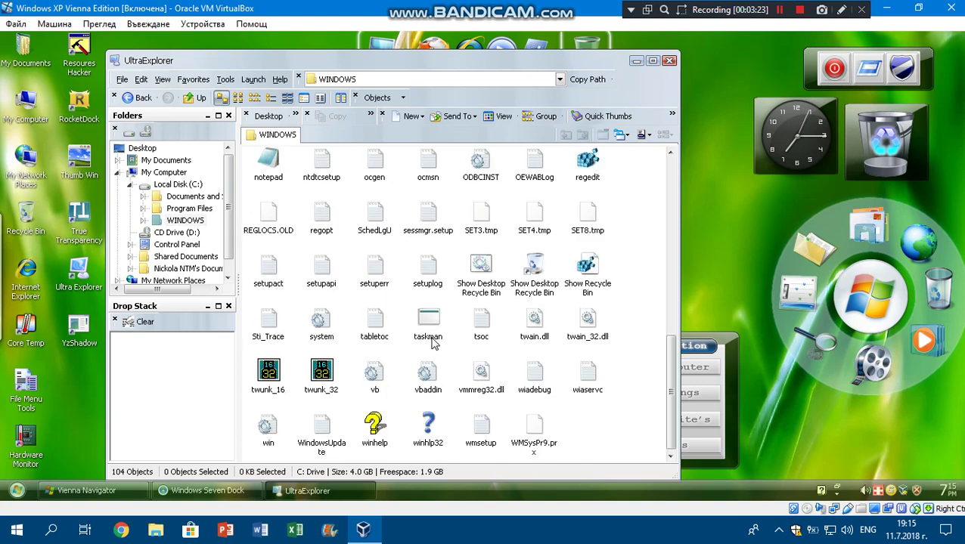
scroll(415, 270, up, 2)
scroll(419, 242, up, 5)
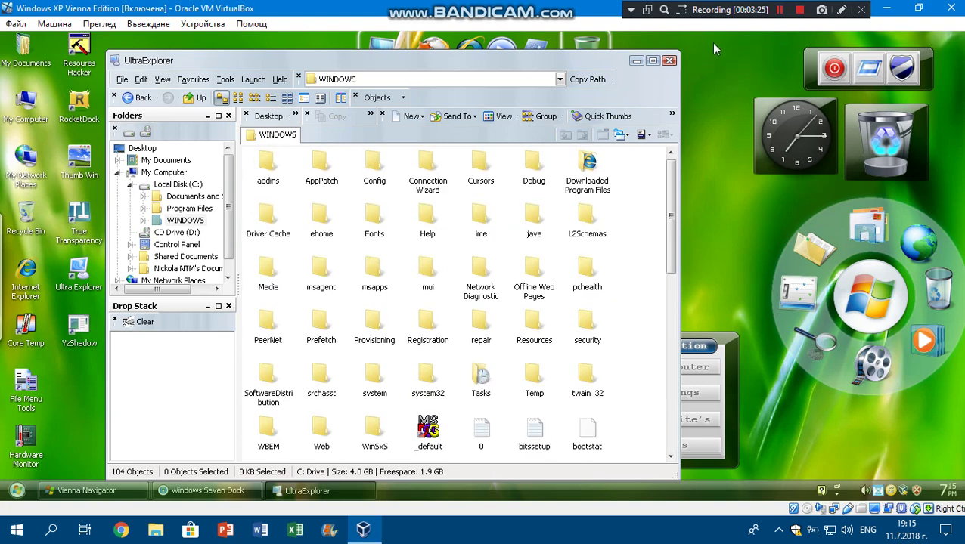
key(alt+F4)
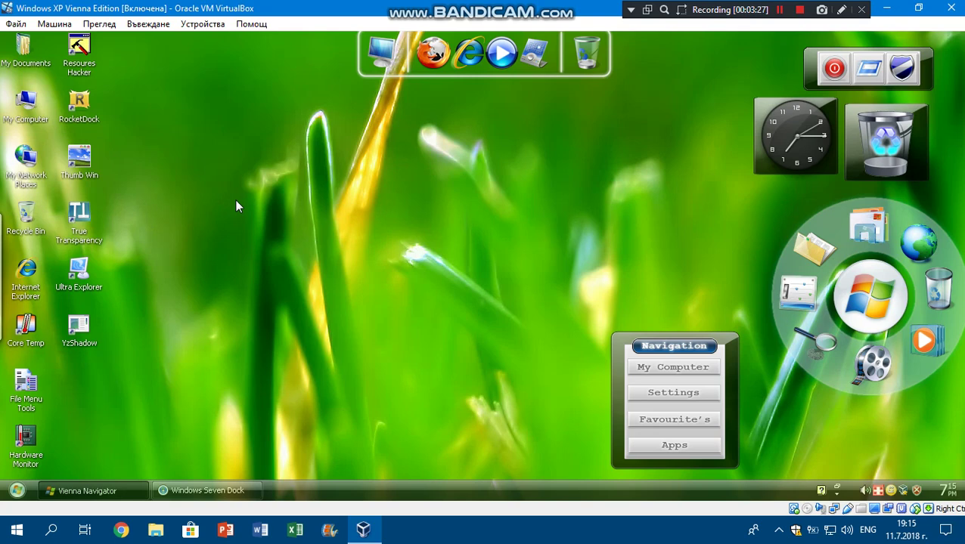
- Show the Start menu of the current theme and dismiss it
click(16, 492)
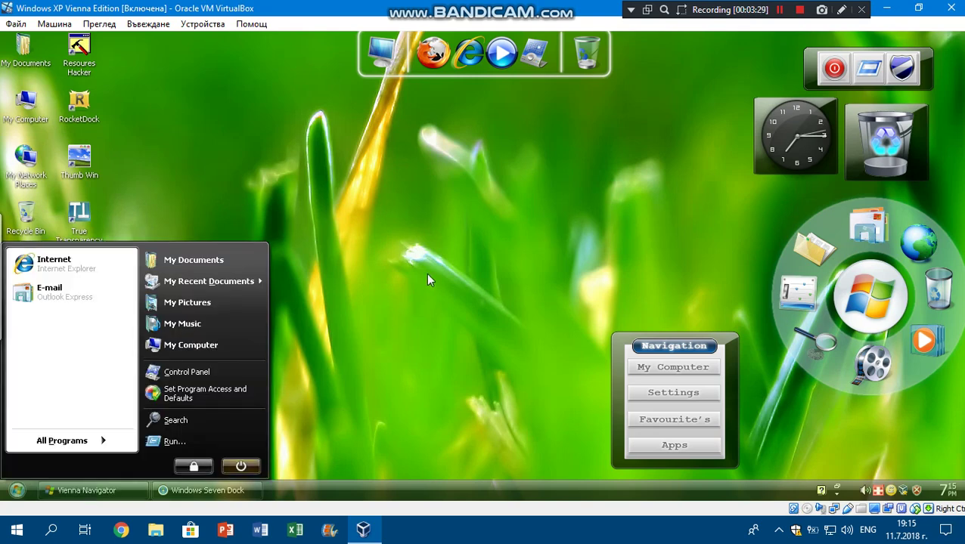
click(426, 273)
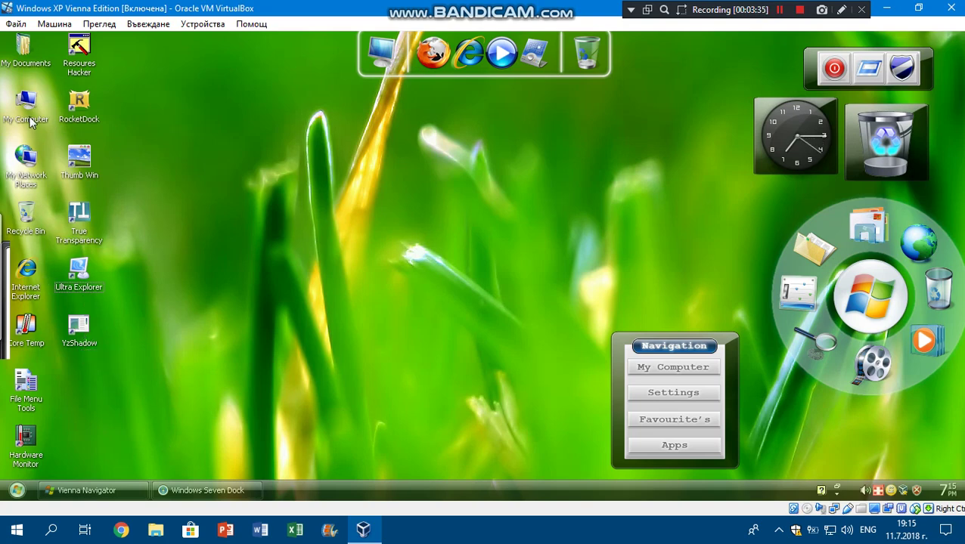
- Launch YzShadow, try its effect on a My Computer window, and exit it from the notification area
key(super+e)
click(78, 342)
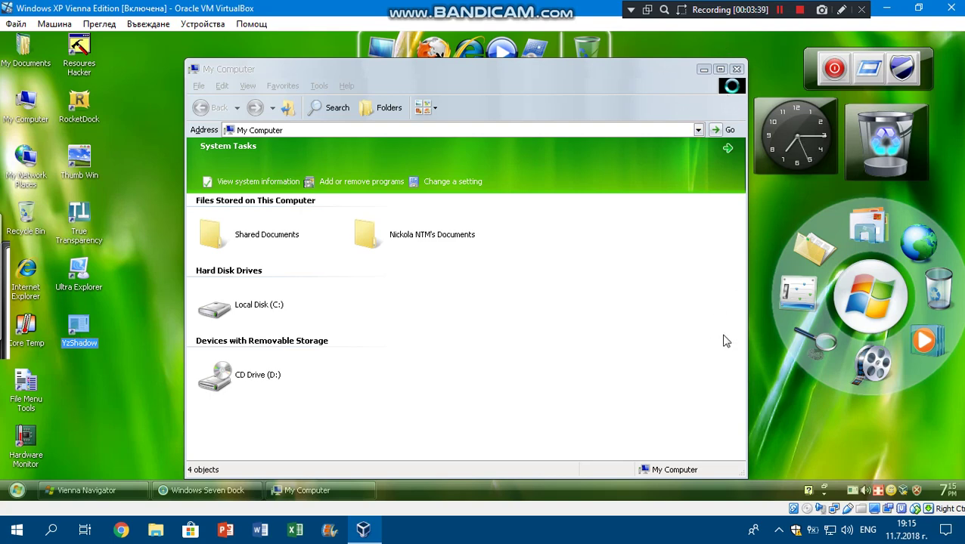
click(736, 69)
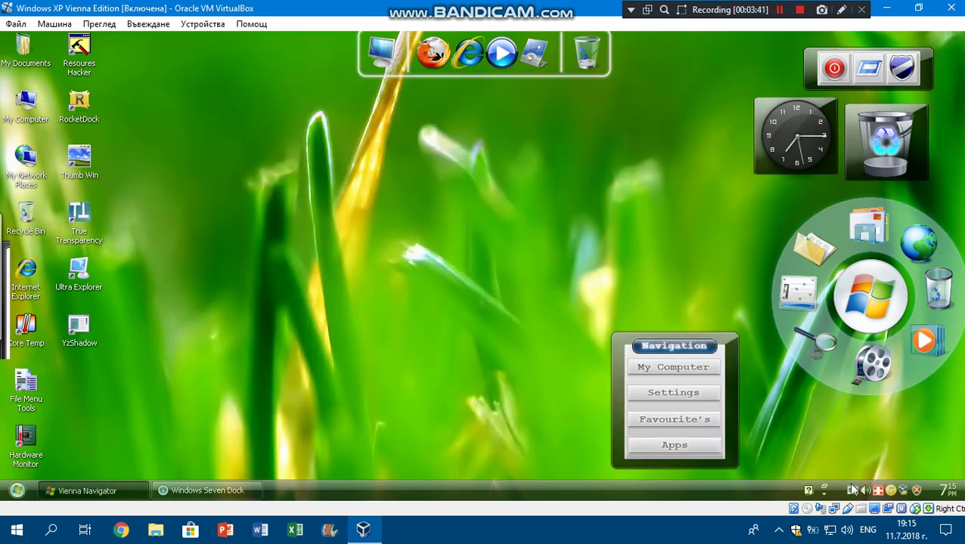
right_click(852, 489)
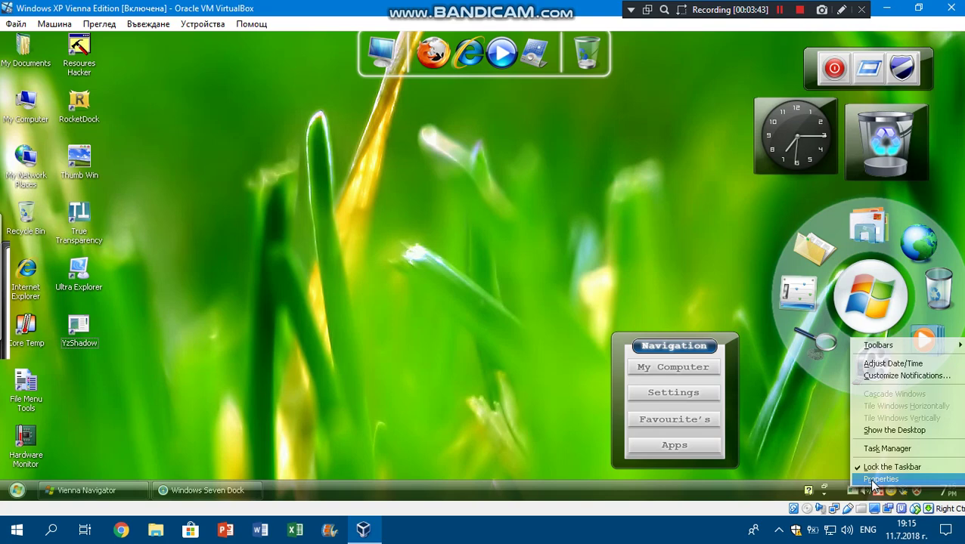
click(881, 479)
click(134, 463)
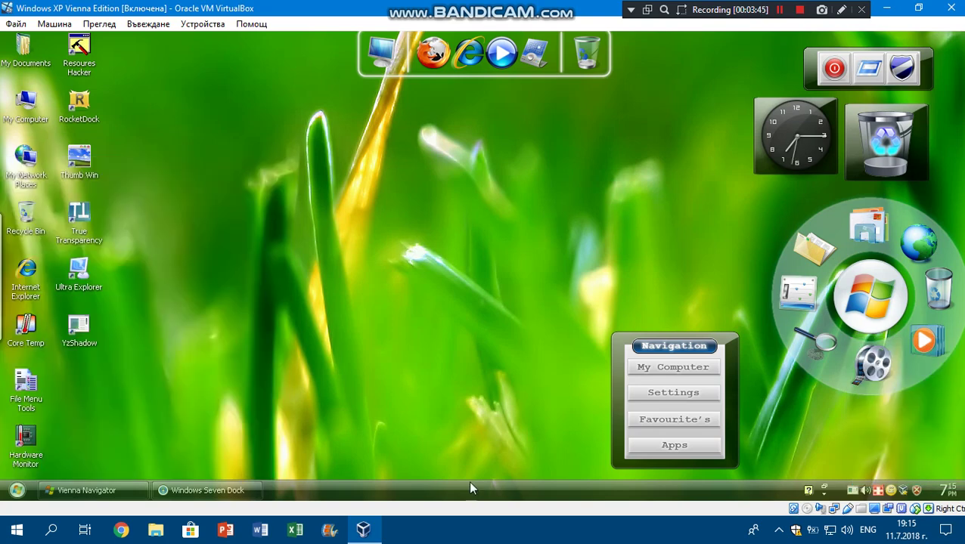
- Apply the Classic Start menu style in Taskbar and Start Menu Properties, moving the dialog away from the desktop's edge
right_click(852, 490)
click(881, 480)
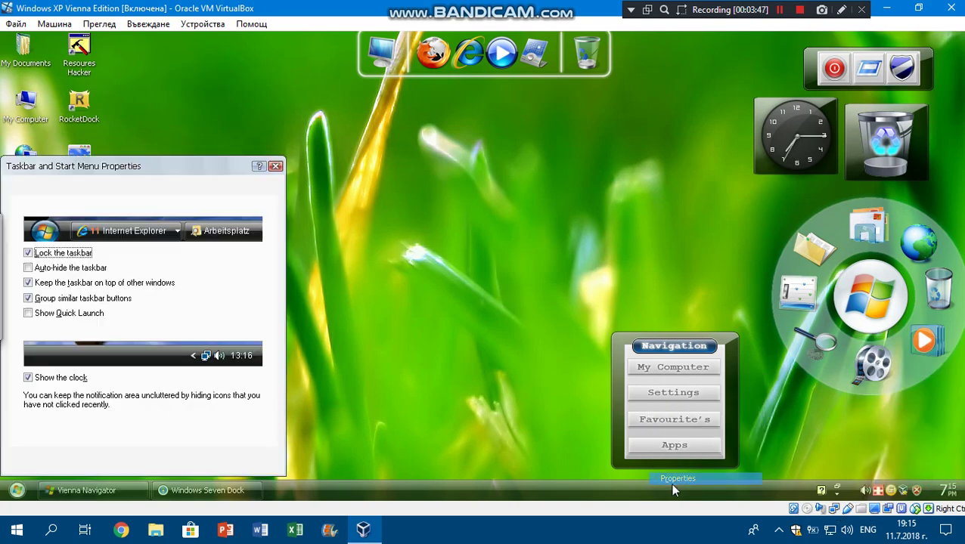
drag(172, 173, 333, 147)
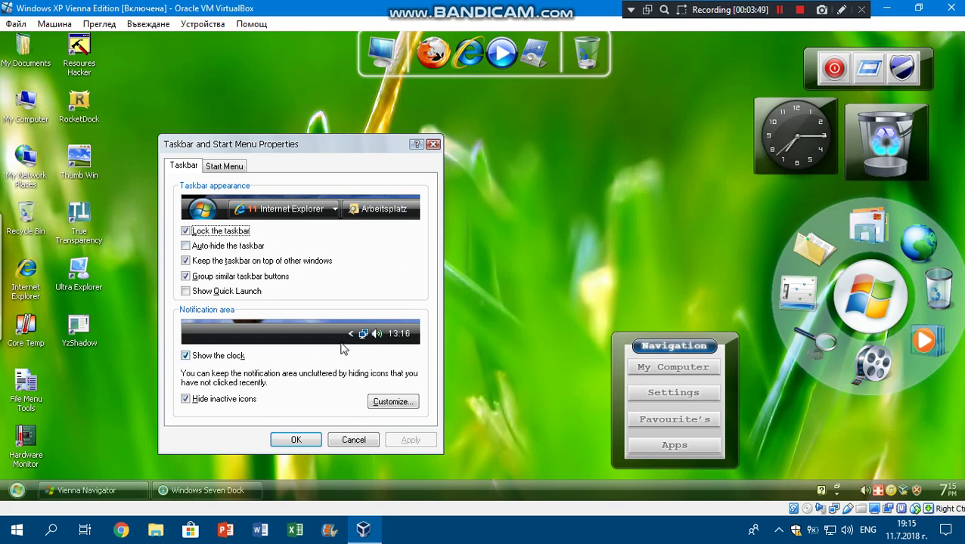
click(232, 167)
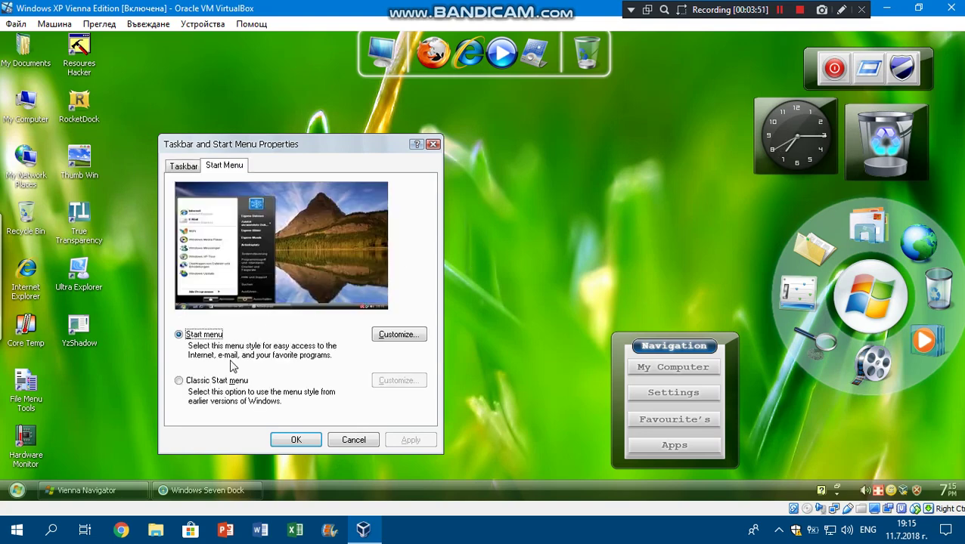
click(219, 380)
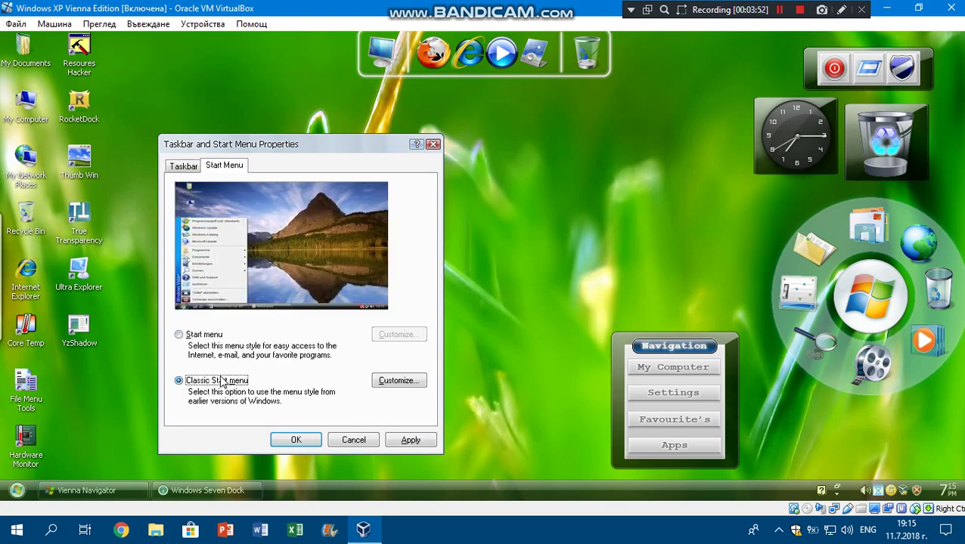
click(411, 440)
- Look through Programs in the classic Start menu, and apply the regular Start menu style again
click(16, 490)
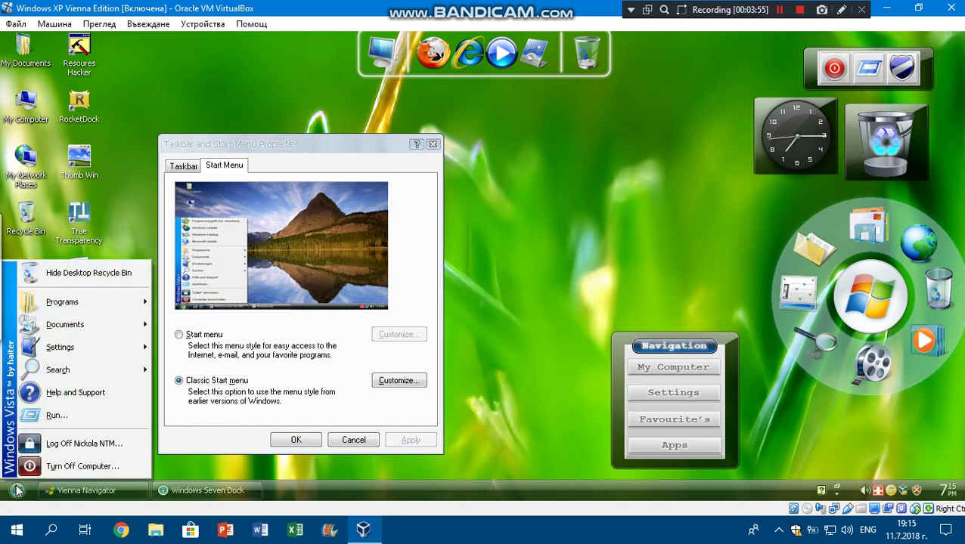
mouse_move(89, 307)
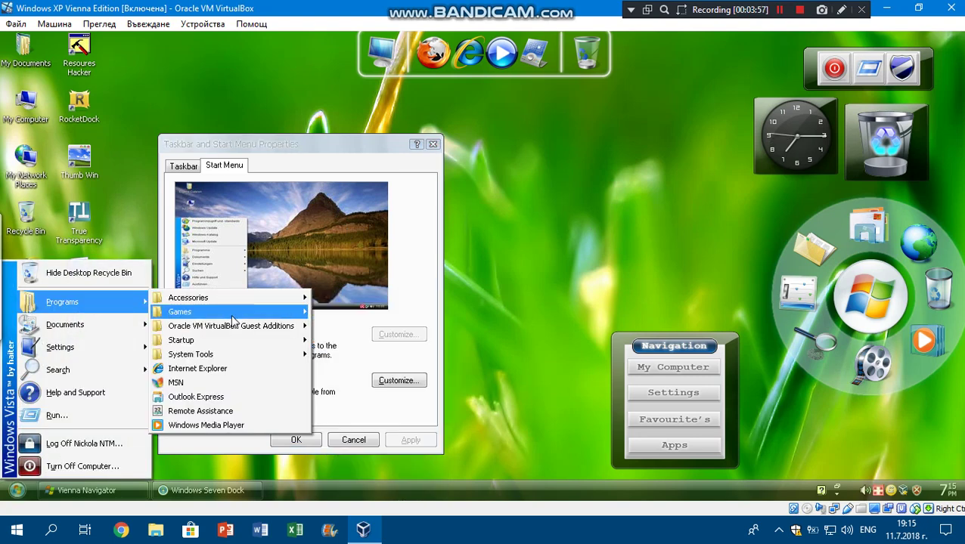
click(365, 431)
click(179, 334)
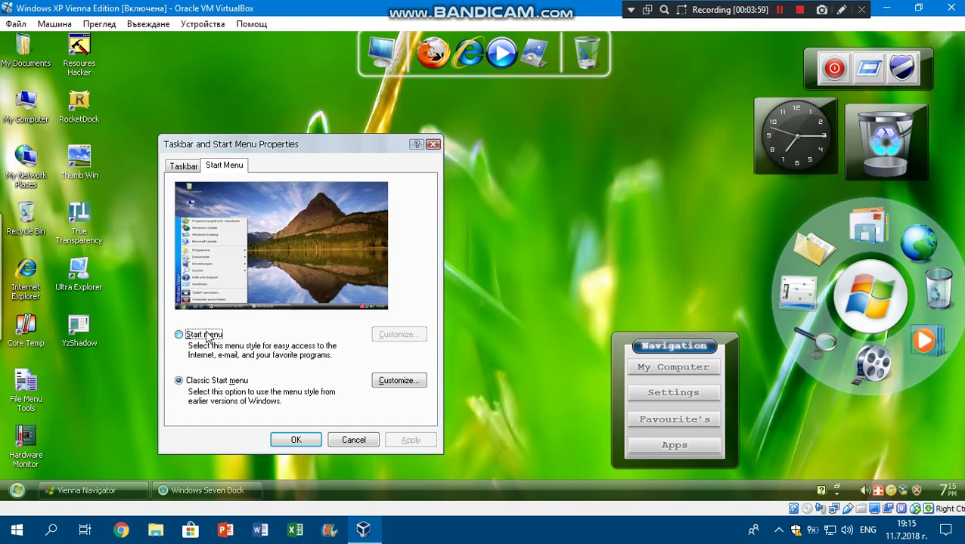
click(410, 440)
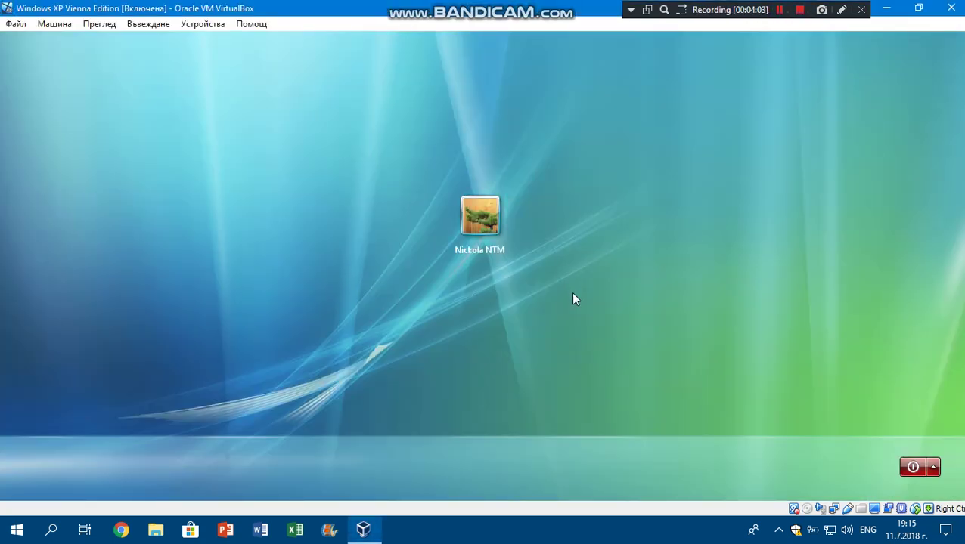
- Log back on with the user account on the Welcome screen
click(496, 241)
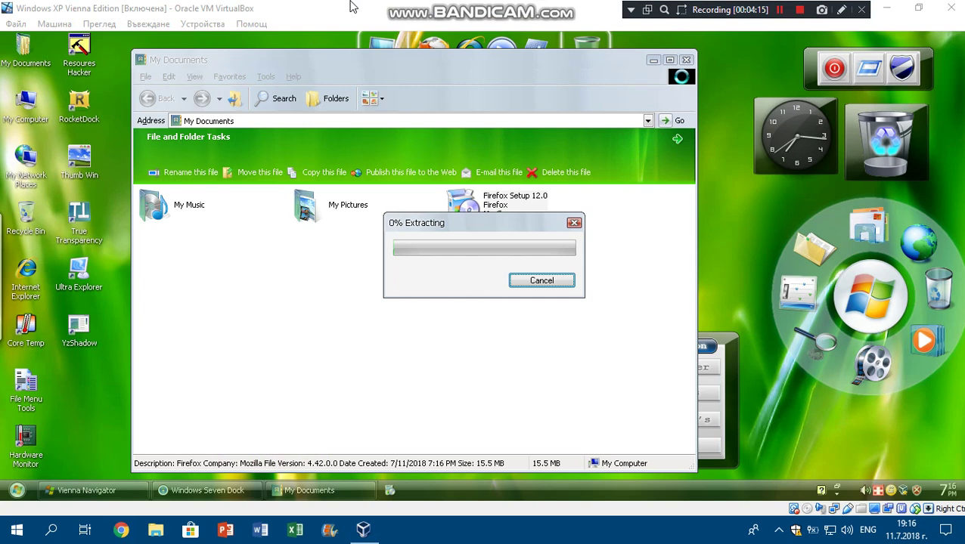
- While Firefox Setup extracts, move its progress dialog aside, browse My Music down to Sample Music, and close the folder window
drag(471, 222, 438, 332)
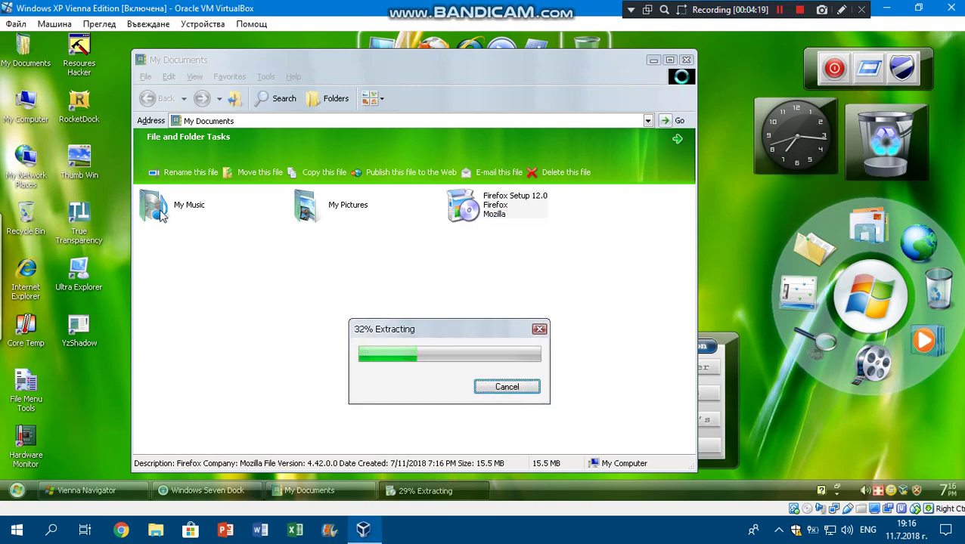
mouse_move(4, 260)
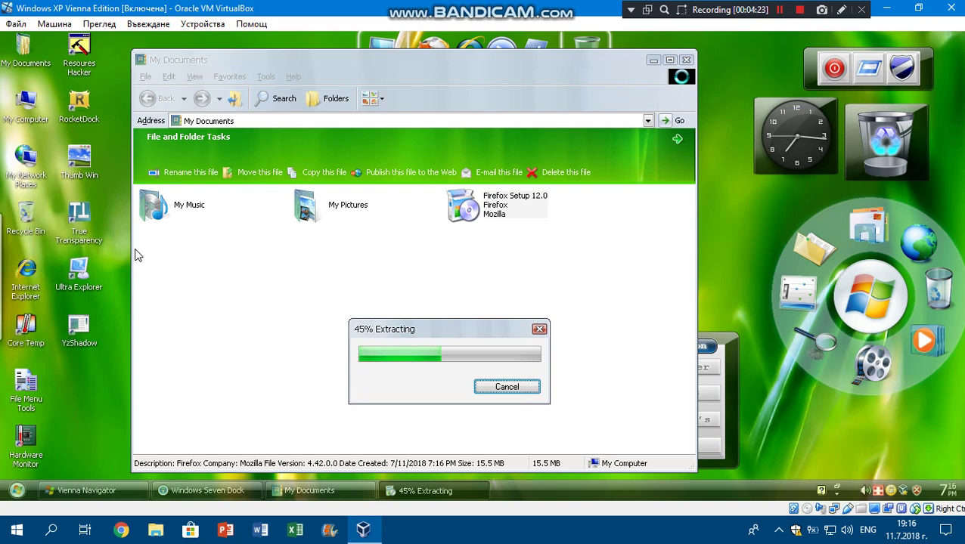
double_click(166, 215)
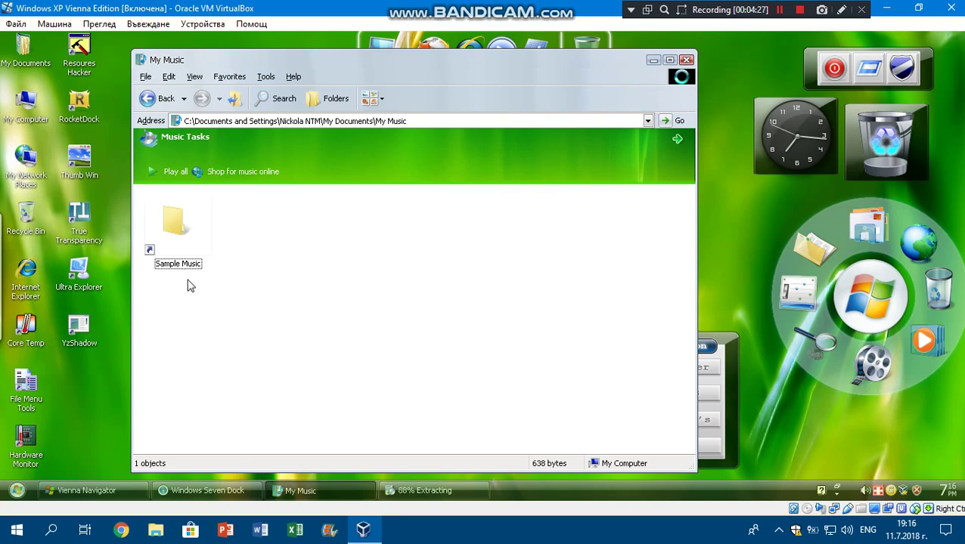
double_click(183, 265)
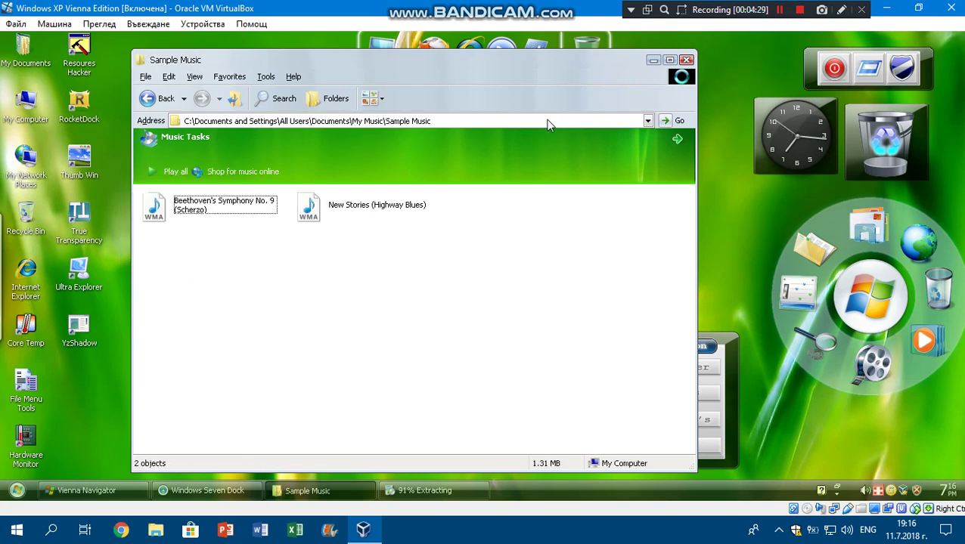
click(686, 59)
- Try to launch Windows Media Player from the installed programs
click(17, 490)
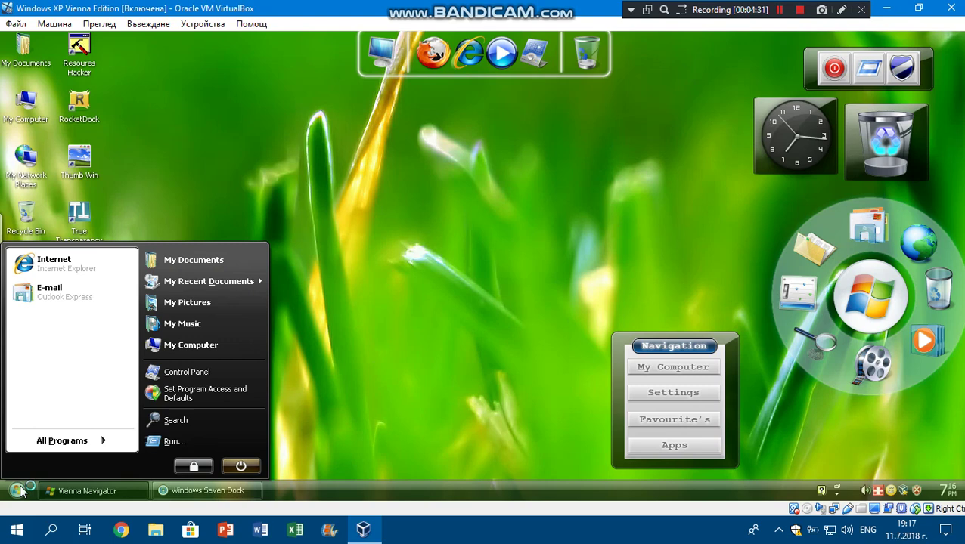
click(334, 302)
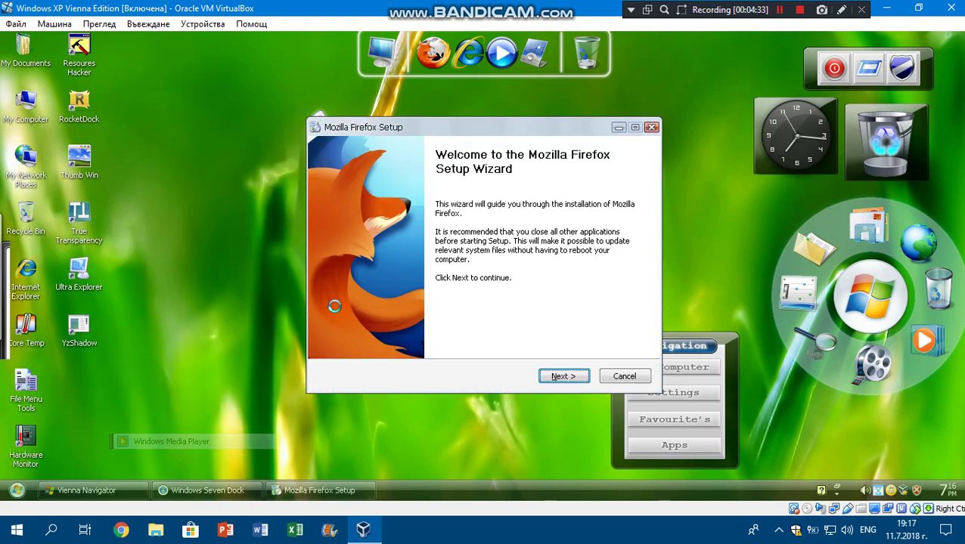
click(786, 17)
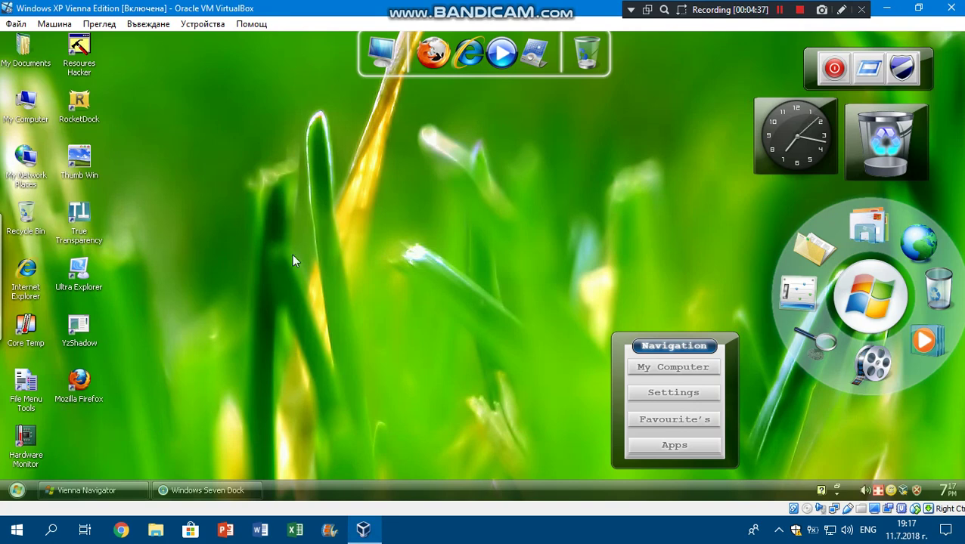
- Launch Mozilla Firefox, decline sending anonymous usage information to Mozilla, and go to google.com
click(434, 56)
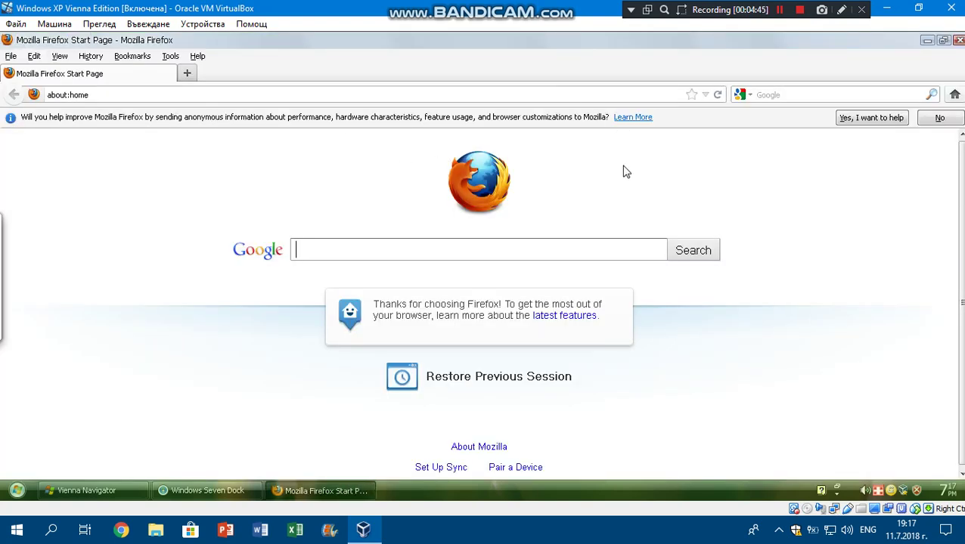
click(939, 118)
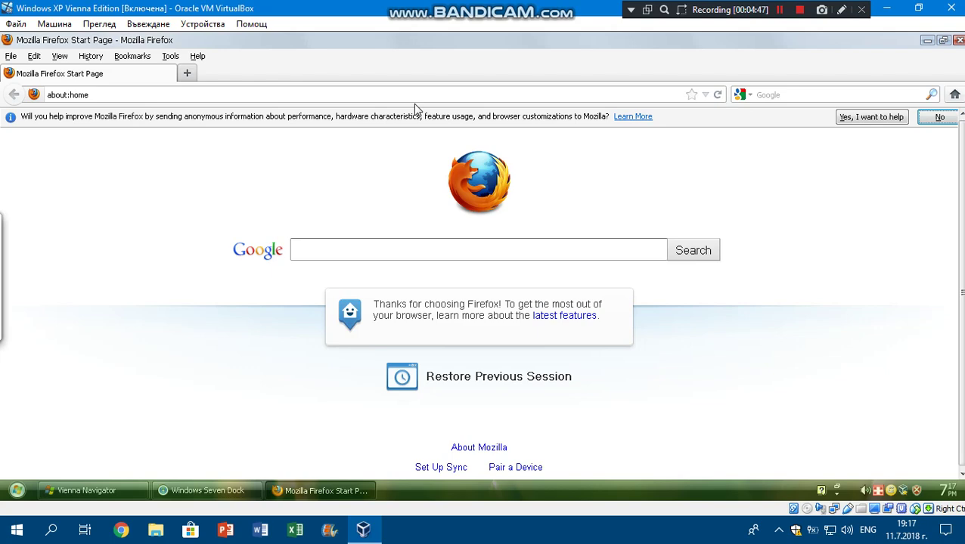
click(500, 91)
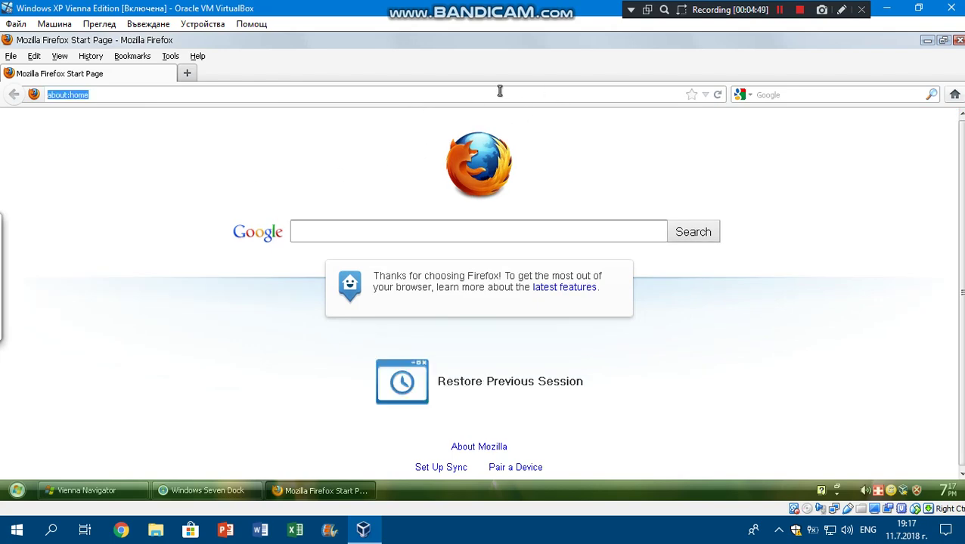
text(google.com)
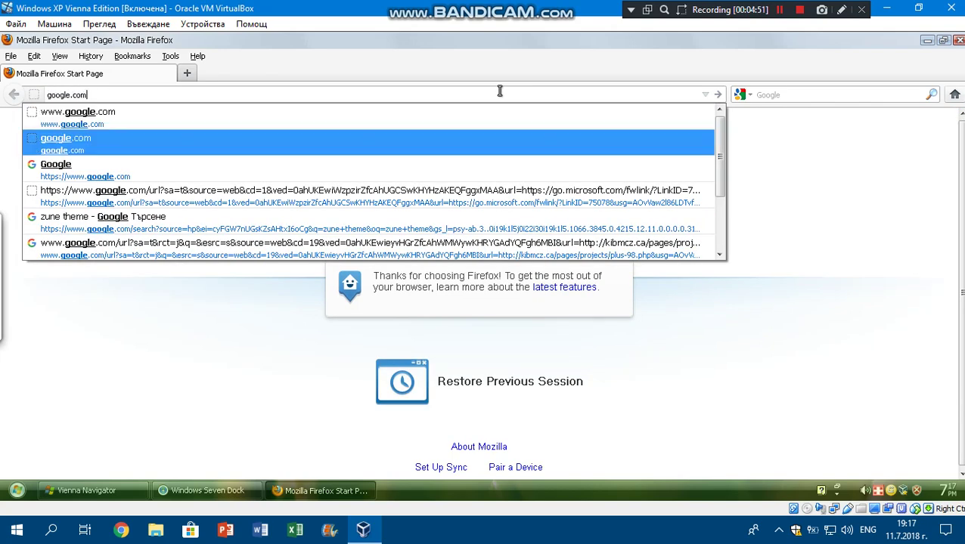
key(Return)
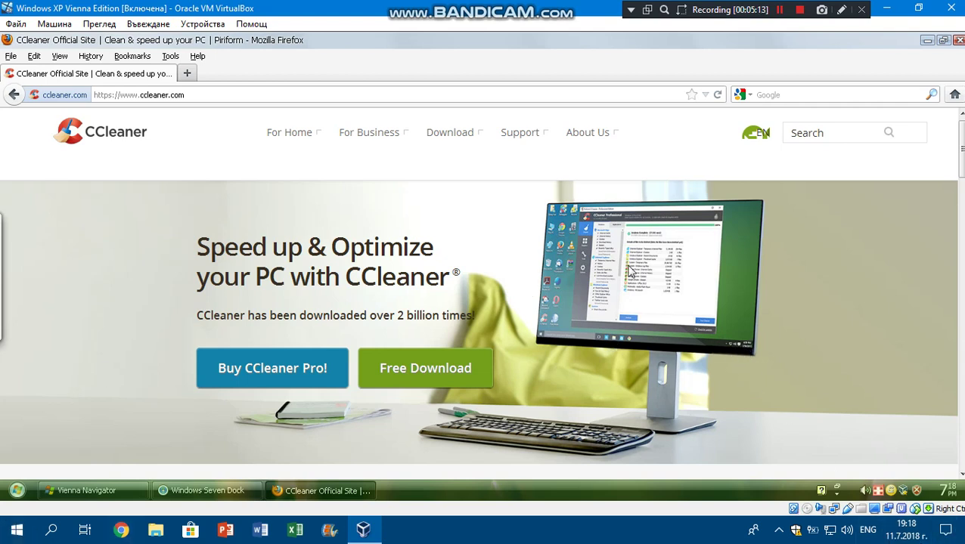
- Open the free download of CCleaner from its official site
click(425, 368)
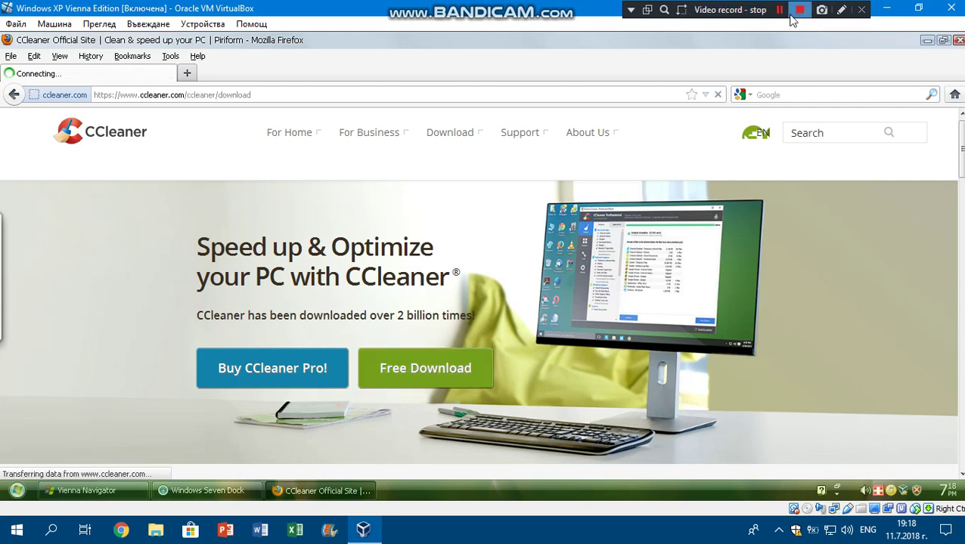
click(782, 9)
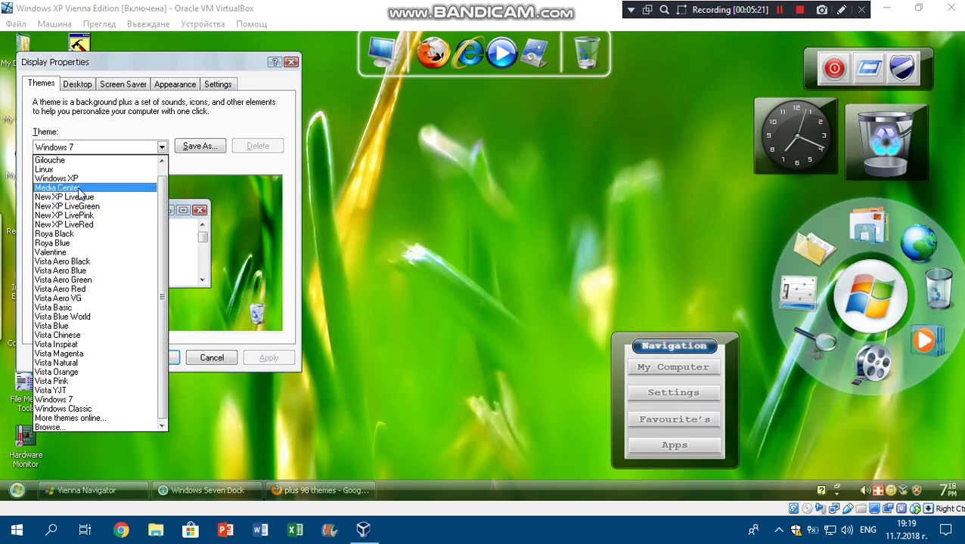
- Dismiss the theme list and cancel Display Properties
click(206, 358)
click(218, 357)
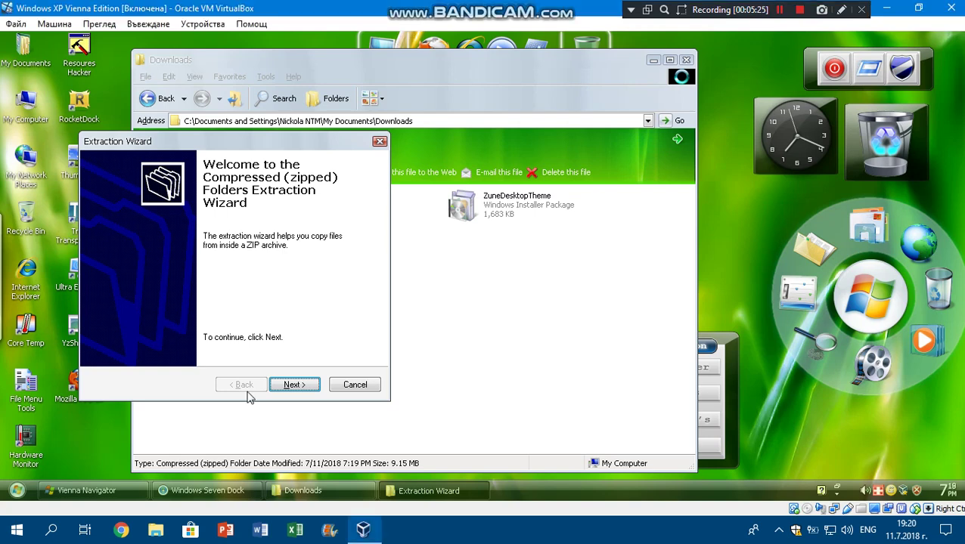
- Extract the PLUS!98 Setup archive into a PLUS!98 Setup folder inside Downloads
click(290, 390)
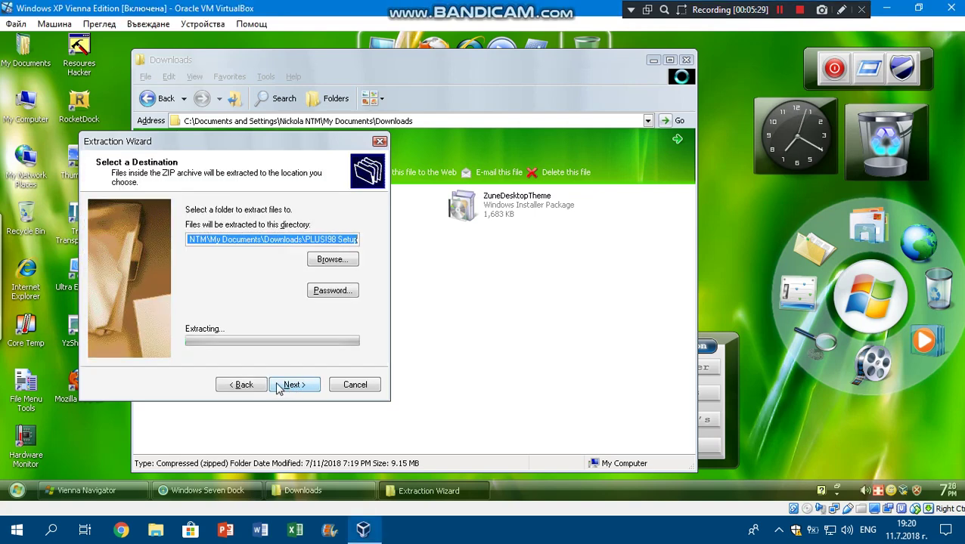
click(292, 386)
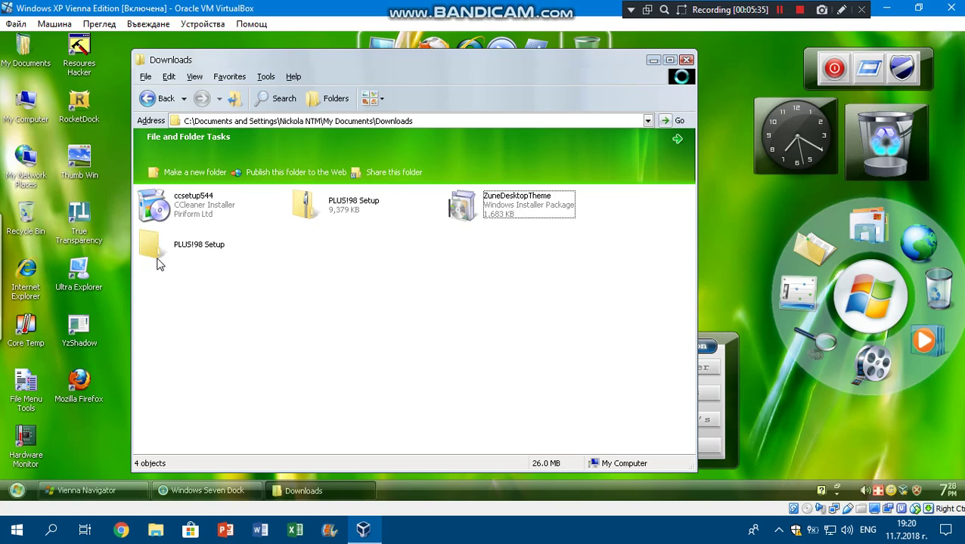
- Install CCleaner with ccsetup544 from Downloads, minimizing the folder window, and briefly run the program before closing it
click(195, 209)
click(653, 60)
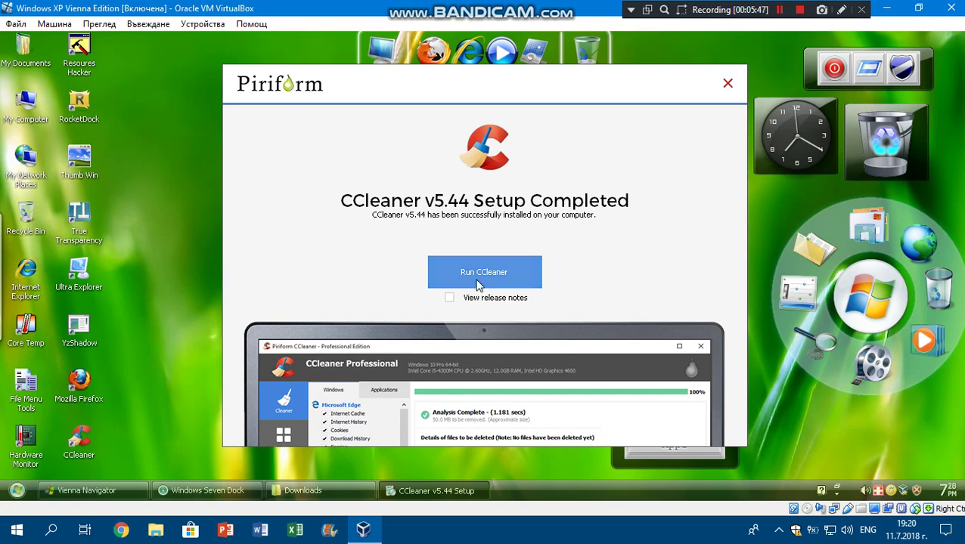
click(470, 286)
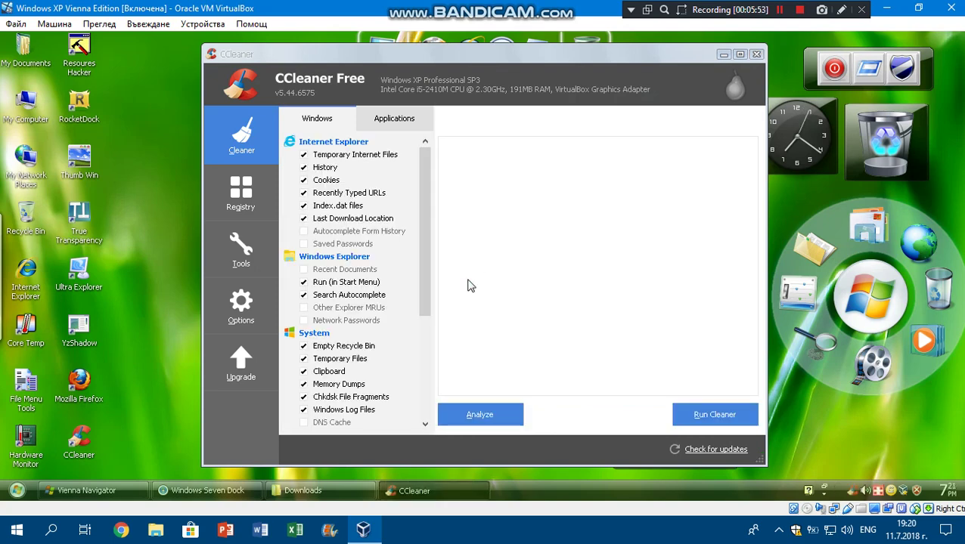
click(755, 54)
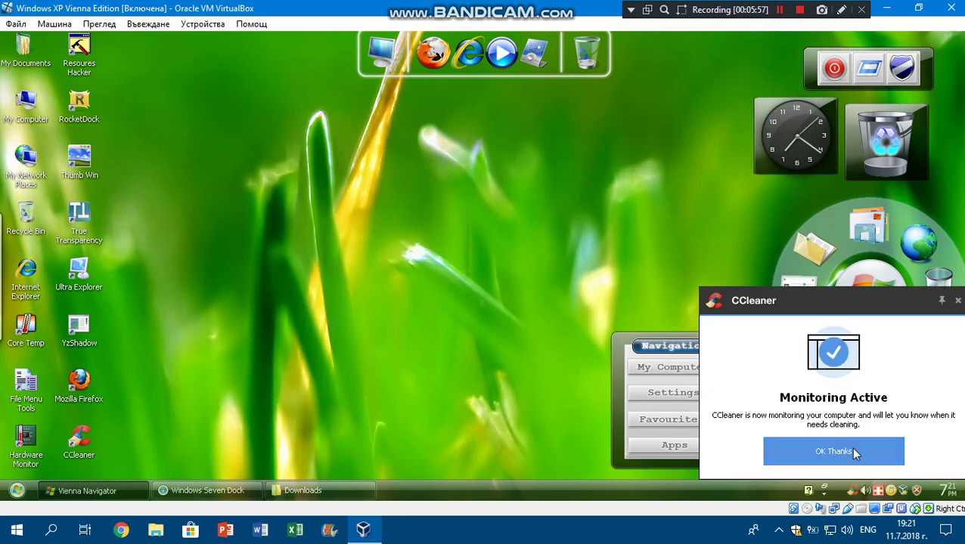
- Dismiss the CCleaner monitoring notice, glance at the Start menu, and bring back the Downloads folder window
click(850, 449)
click(17, 489)
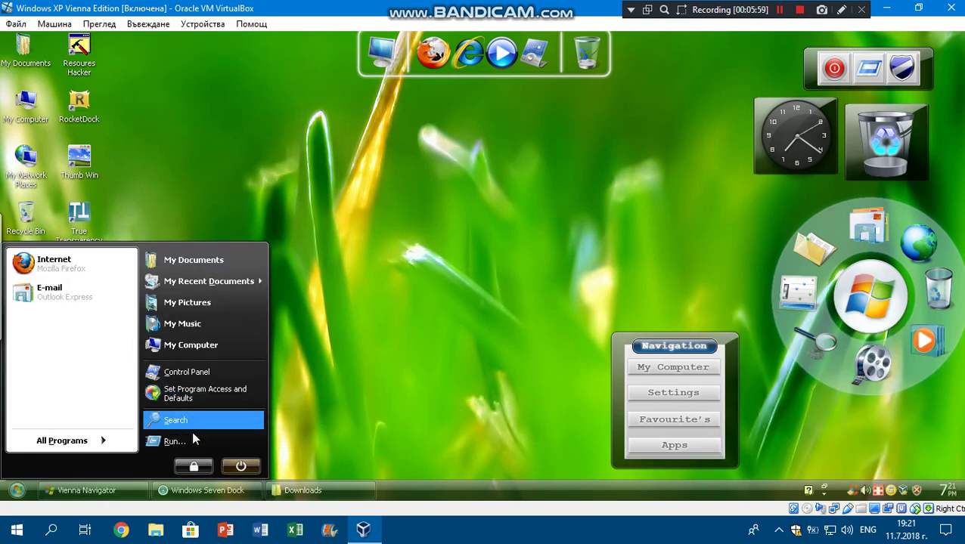
click(182, 441)
click(155, 456)
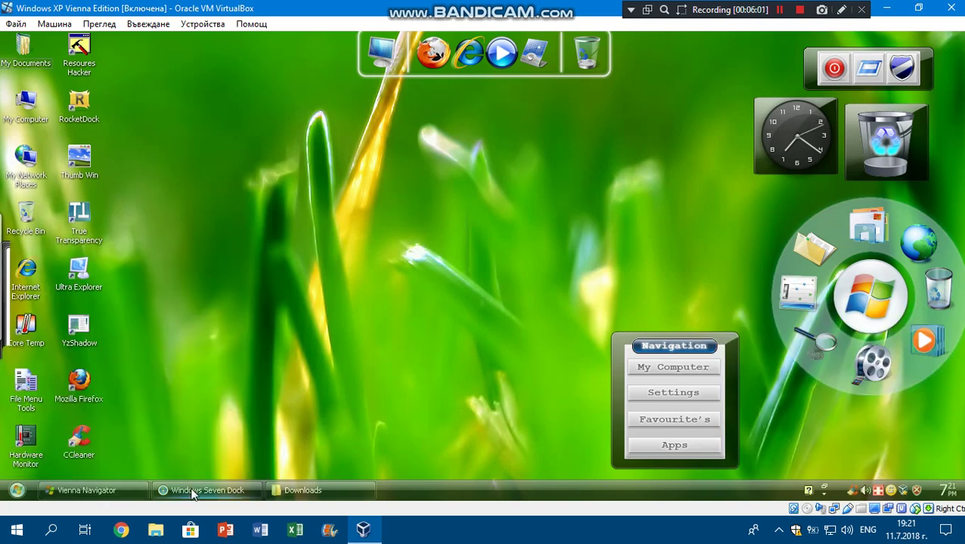
click(194, 491)
click(291, 491)
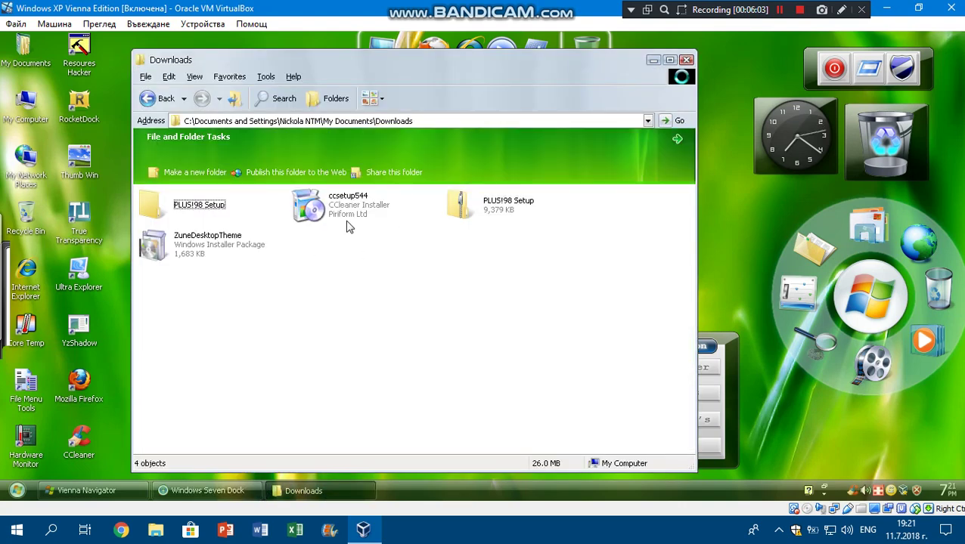
- Run the installer in the PLUS!98 Setup folder and install Plus!98 with the Windows XP / Server 2003 component
double_click(184, 206)
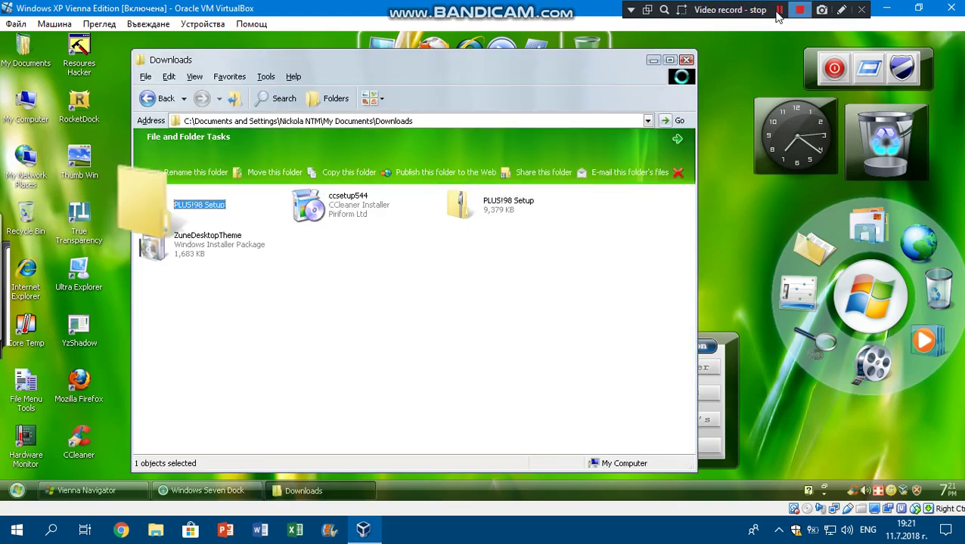
double_click(184, 206)
click(390, 250)
click(566, 377)
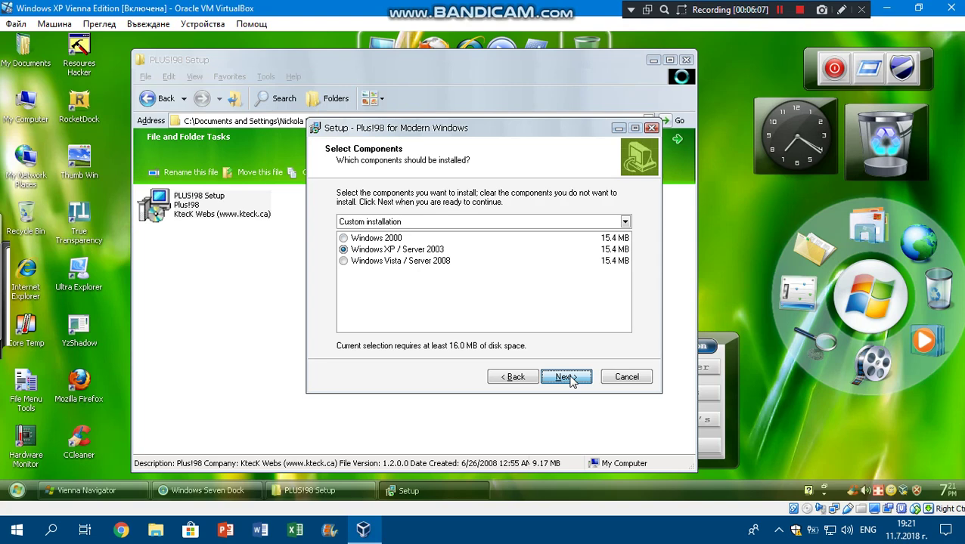
click(566, 377)
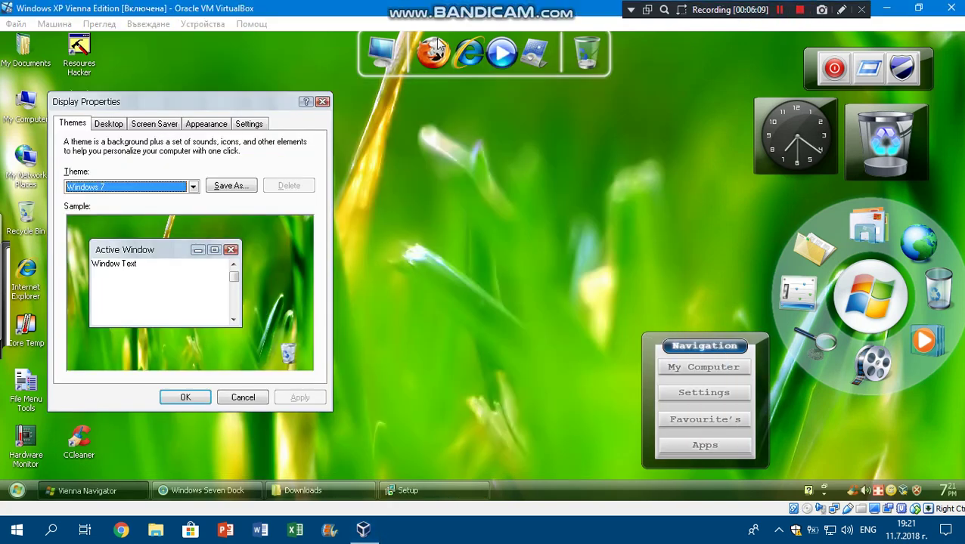
- Browse the installed themes in Display Properties and preview the More Windows (high color) theme without applying it
click(129, 187)
scroll(128, 333, down, 3)
scroll(111, 307, up, 5)
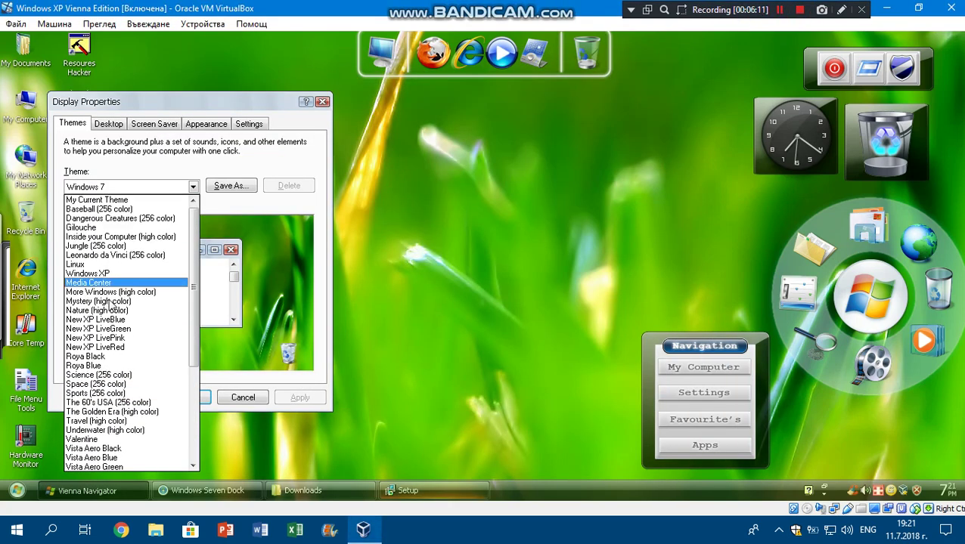
click(114, 292)
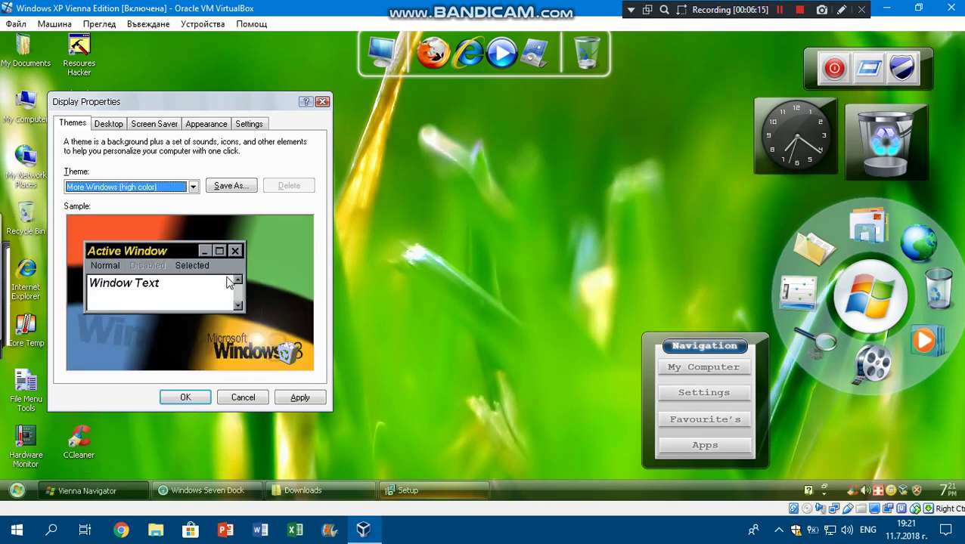
drag(174, 103, 267, 110)
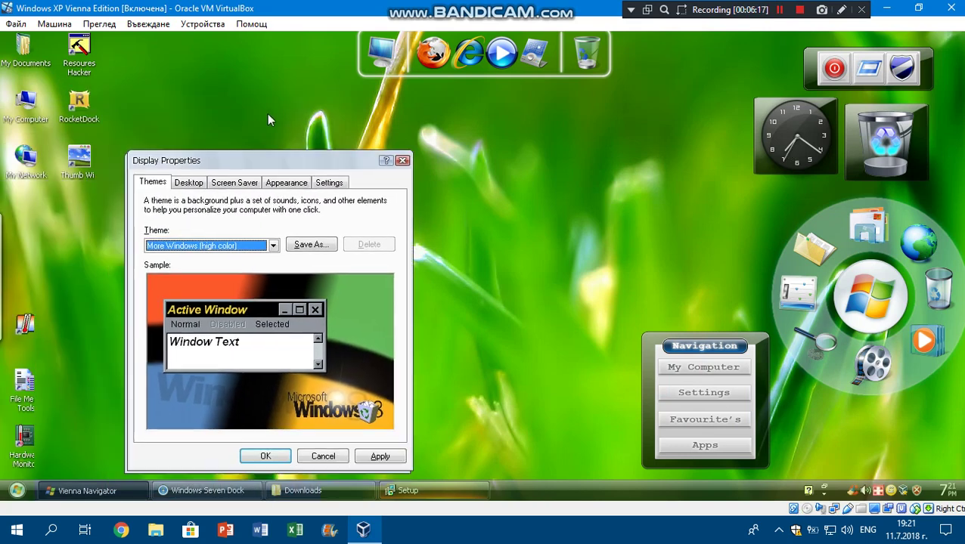
click(267, 401)
- Return to Downloads and install the Zune Desktop Theme with its setup wizard
click(302, 491)
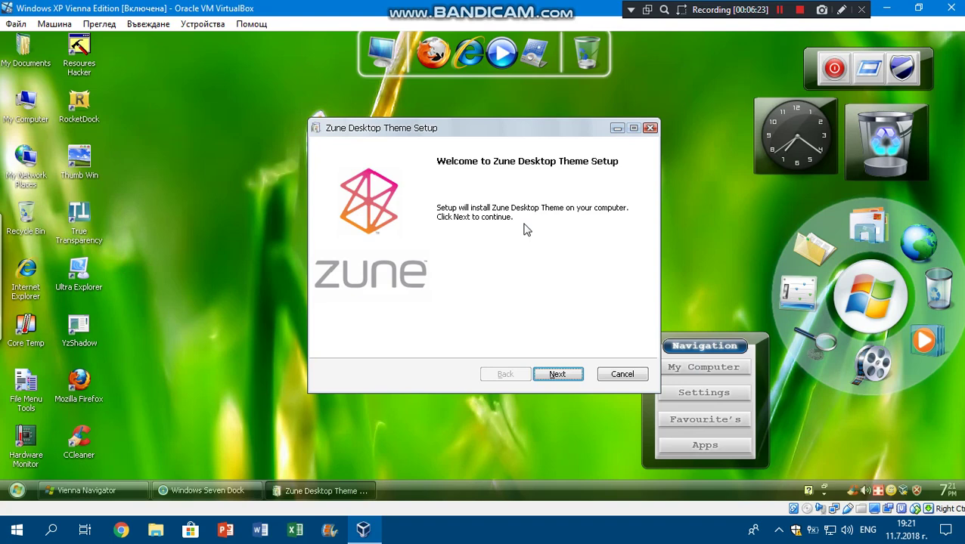
click(560, 376)
click(452, 342)
click(574, 382)
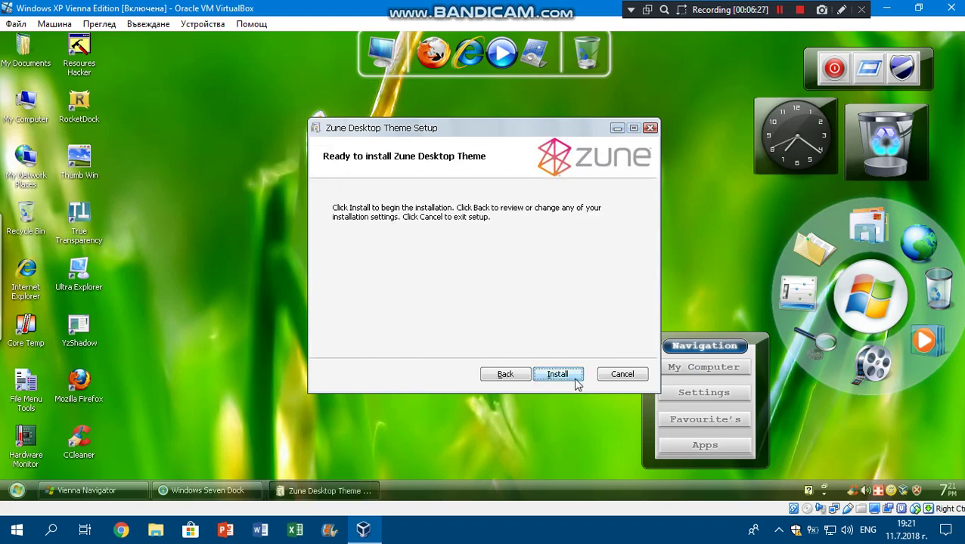
click(575, 382)
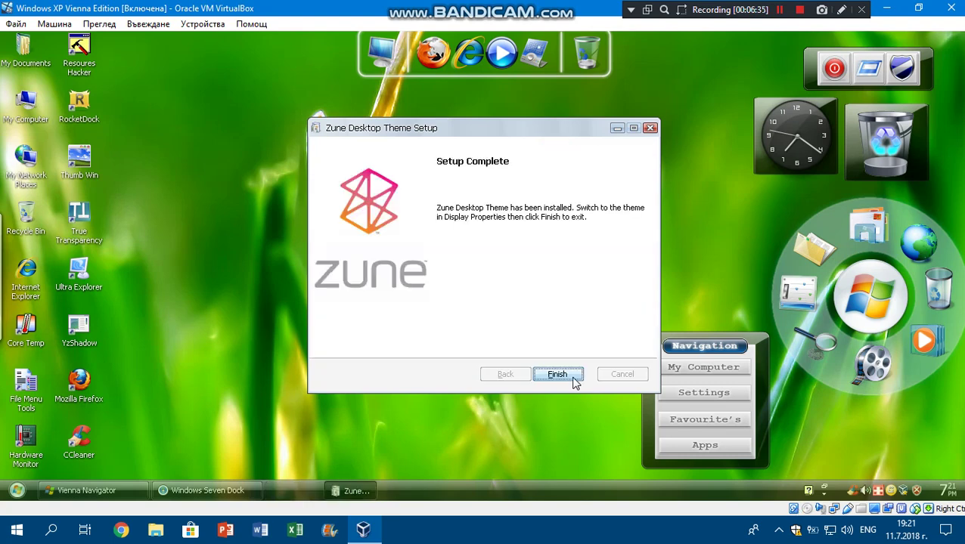
- Finish the Zune setup and apply the Zune theme in Display Properties
click(558, 375)
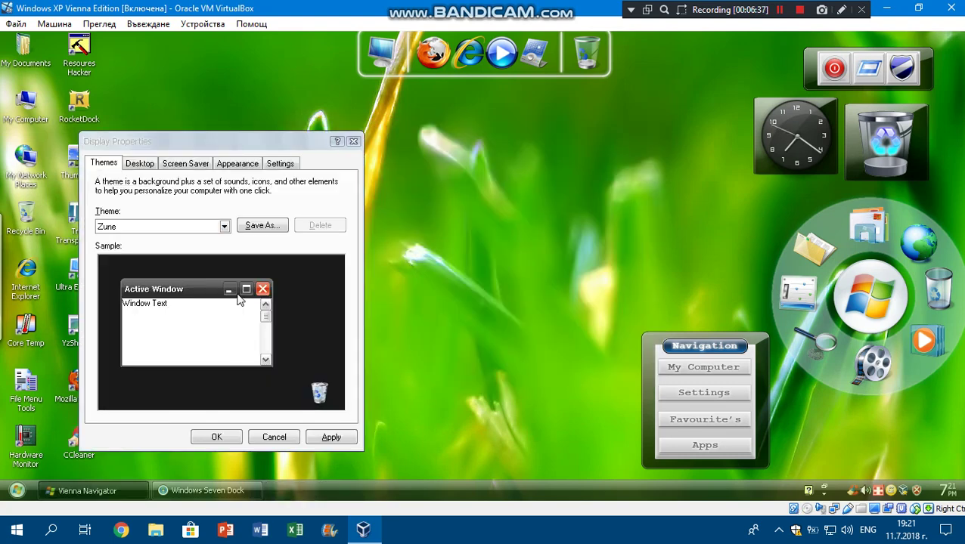
click(330, 437)
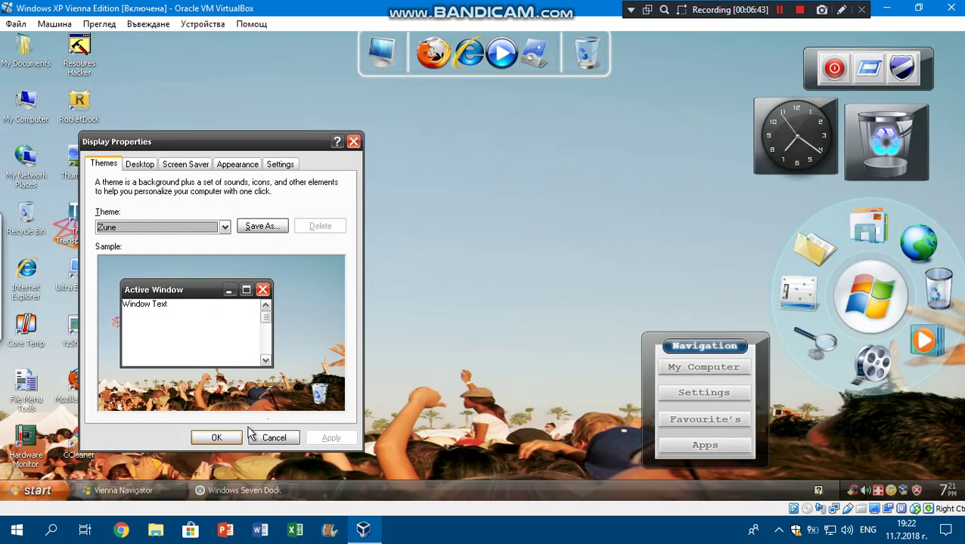
click(227, 440)
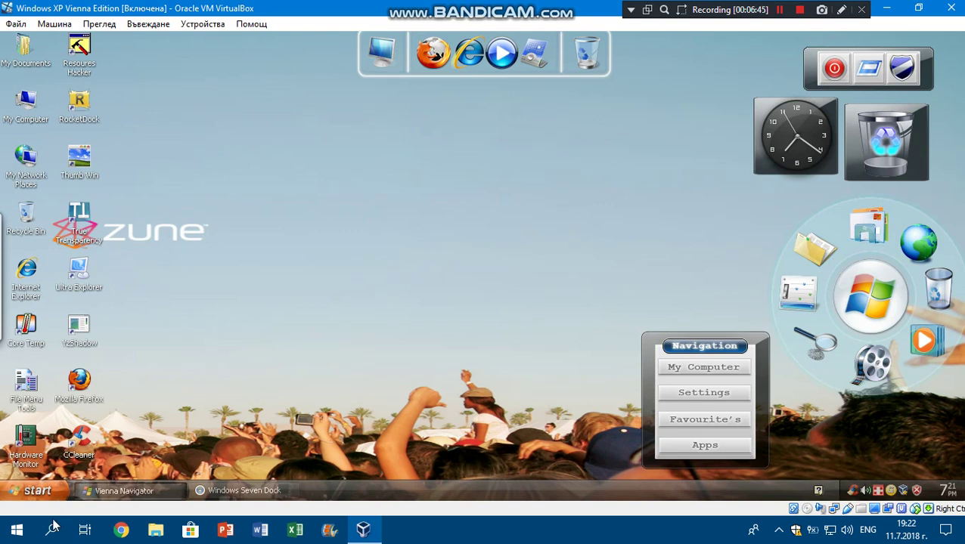
- Look through All Programs and the Accessories group in the restyled Start menu, and close it
click(34, 491)
mouse_move(60, 442)
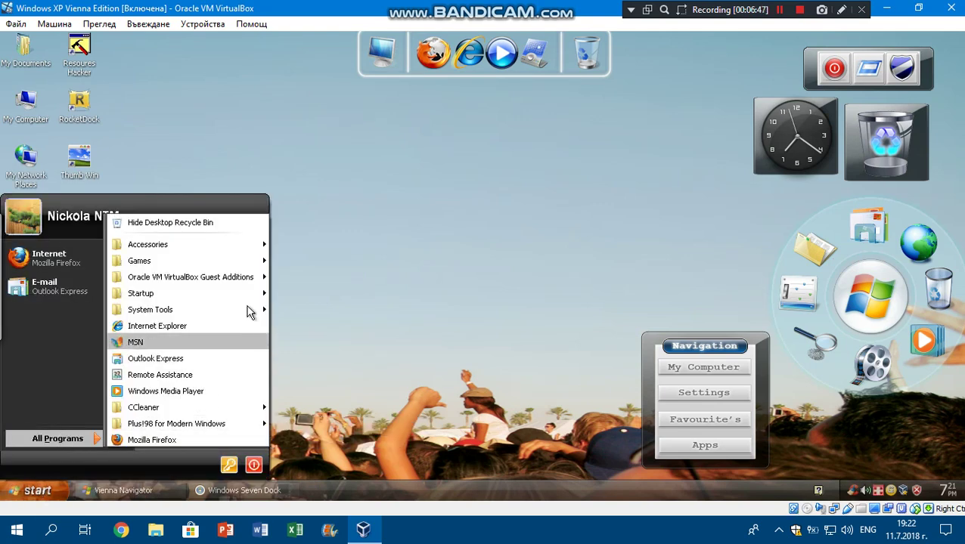
mouse_move(253, 261)
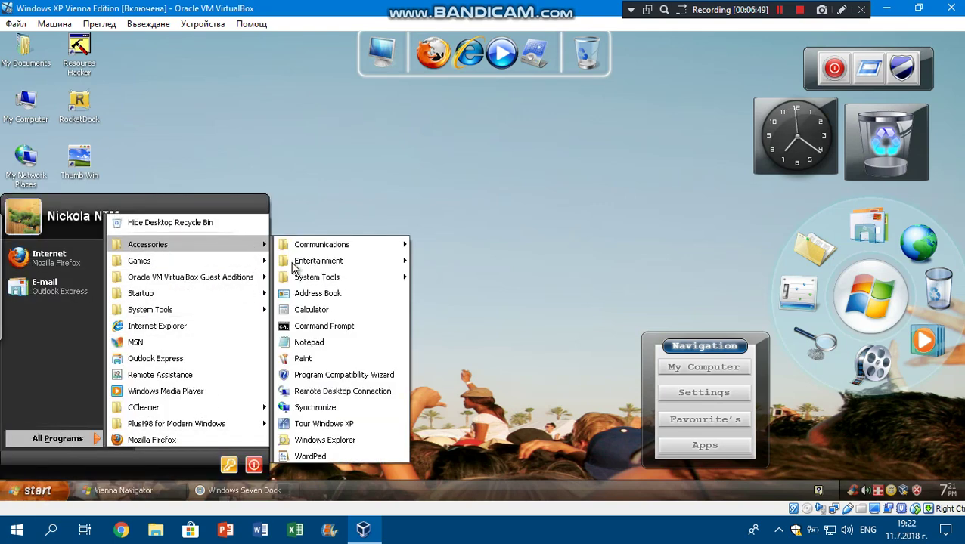
click(362, 196)
mouse_move(3, 278)
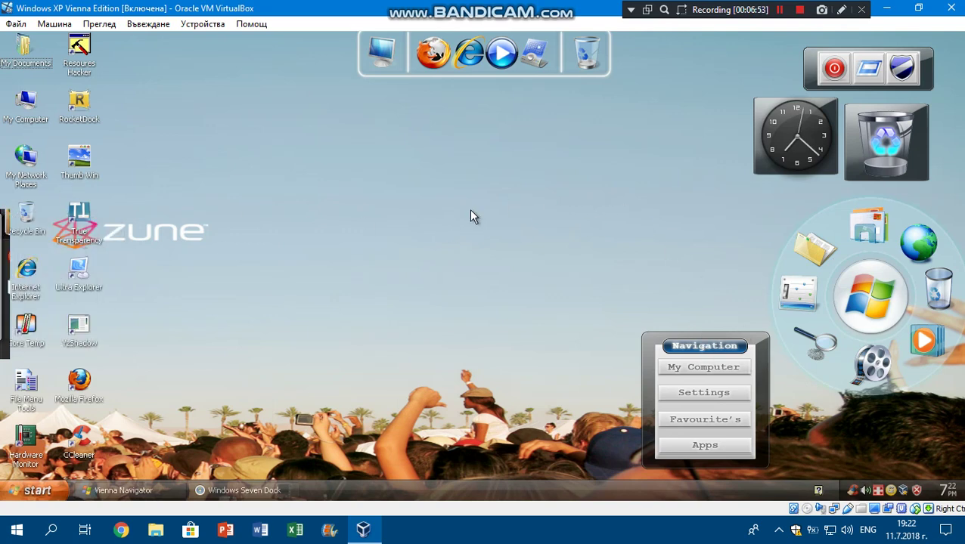
- View the account picture choices in User Accounts, go back to its home page, and close the window
click(11, 485)
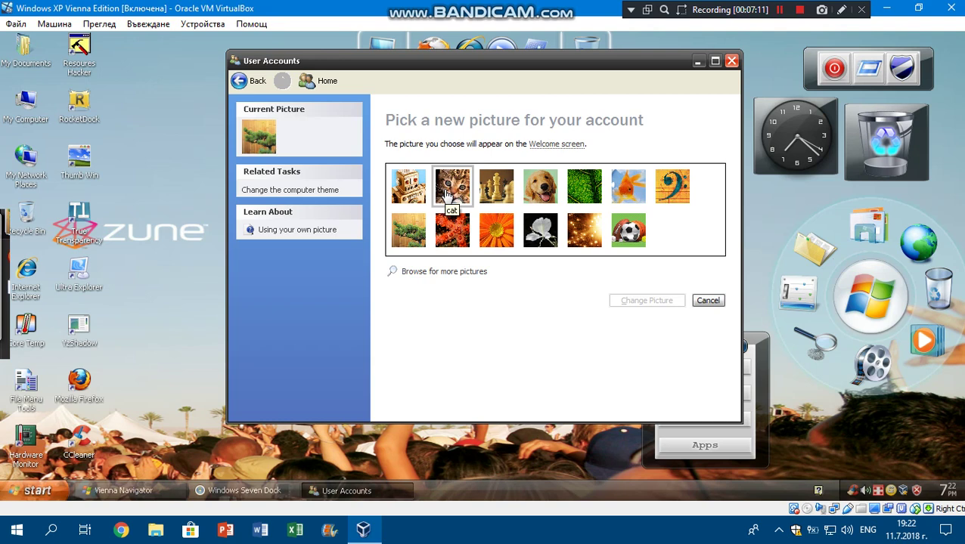
click(312, 84)
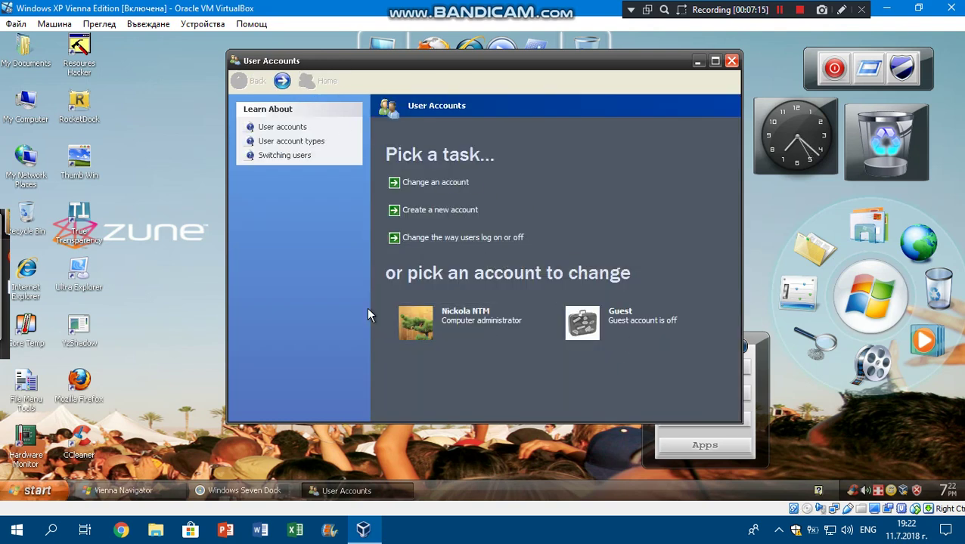
click(731, 61)
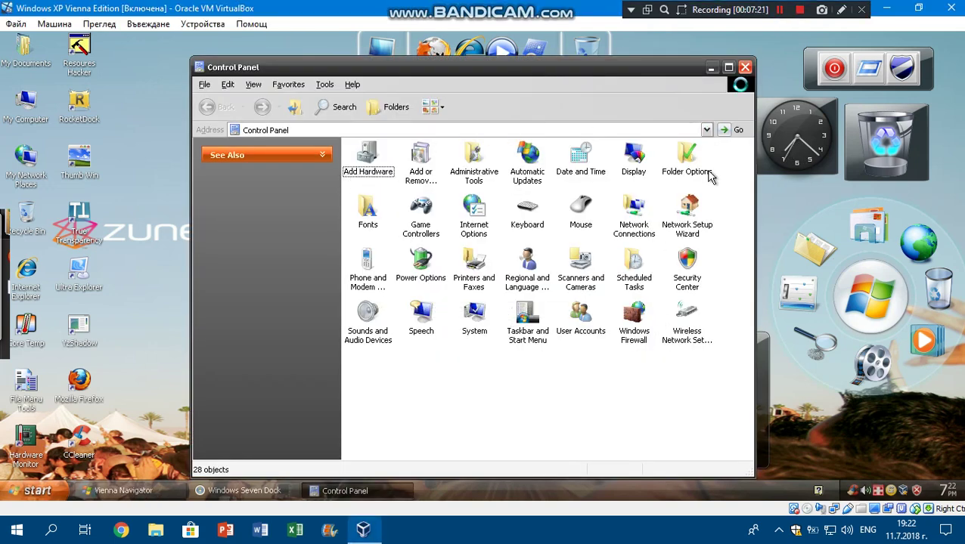
- Expand the See Also section in Control Panel and close the window
click(321, 155)
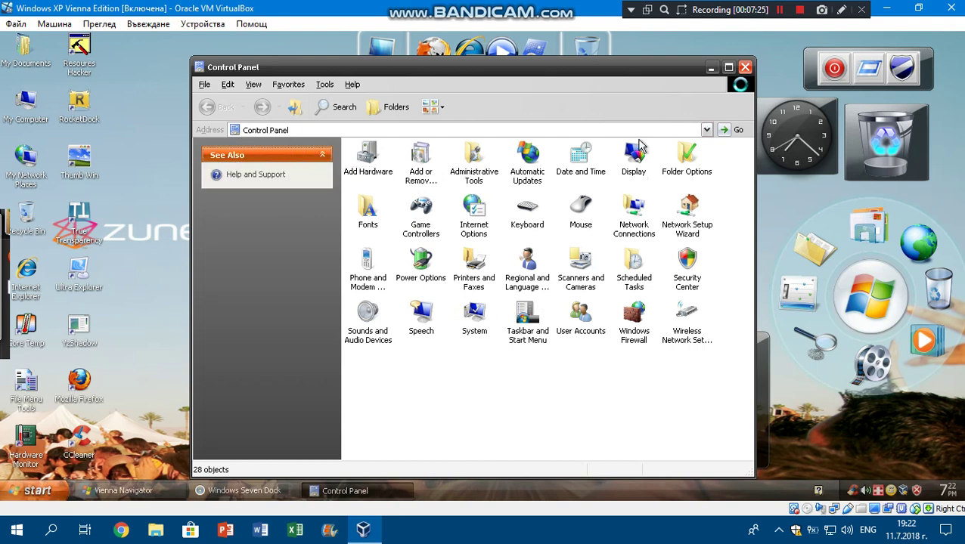
click(745, 67)
click(778, 14)
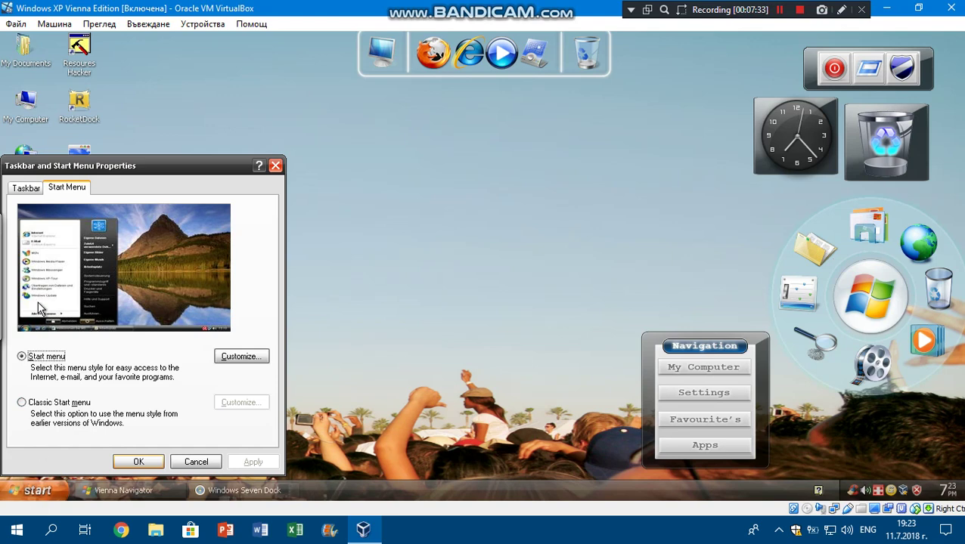
- Open the Help and Support Center to view its home page, and close it
click(34, 488)
click(203, 394)
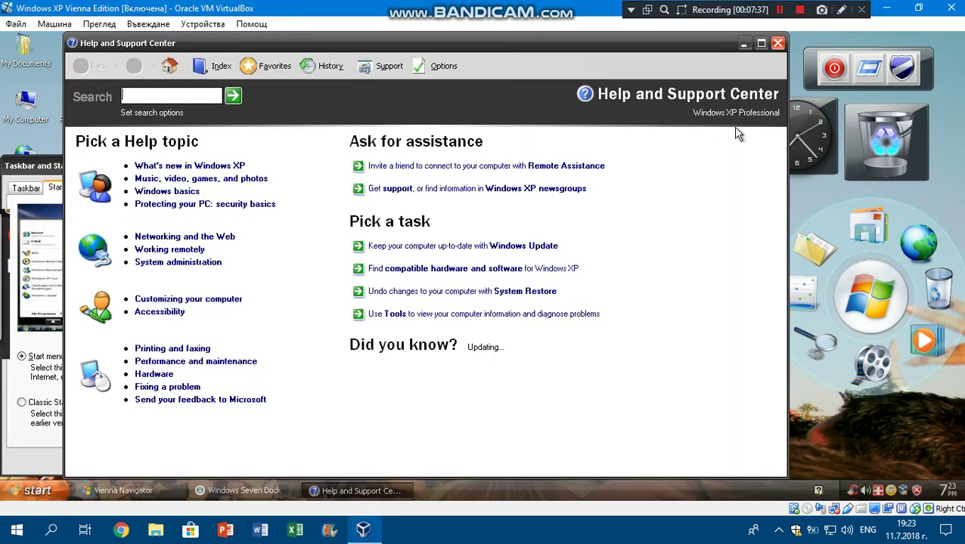
click(777, 43)
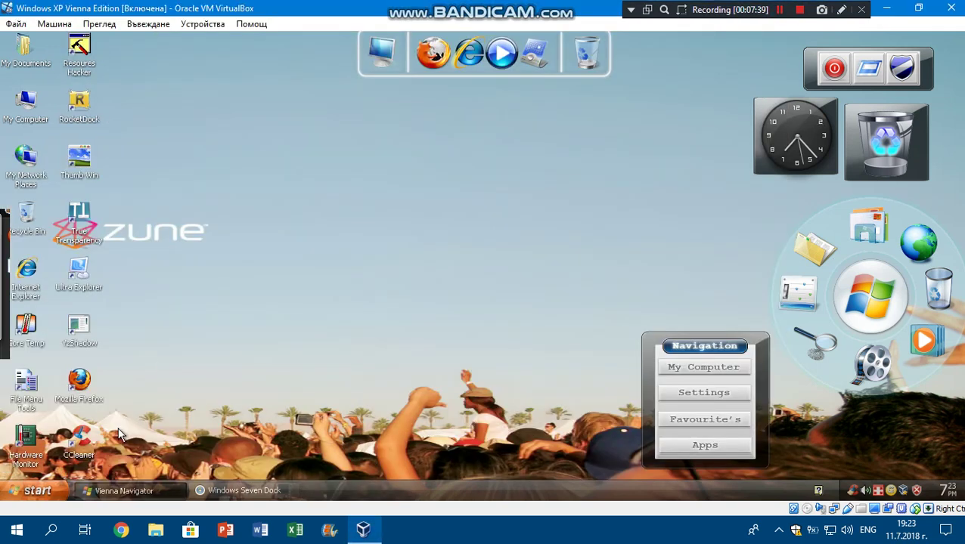
- Open the Windows search window with its Search Companion
click(51, 496)
click(193, 416)
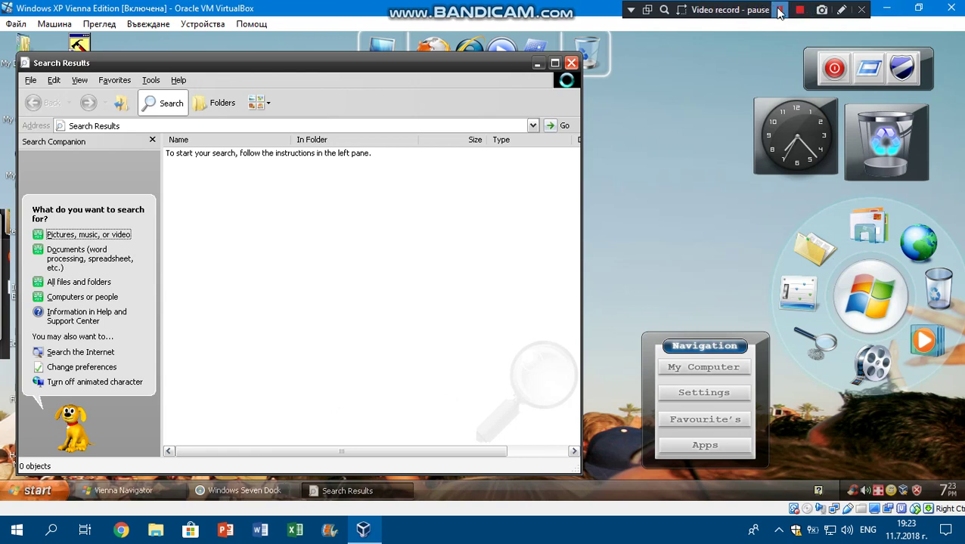
click(457, 178)
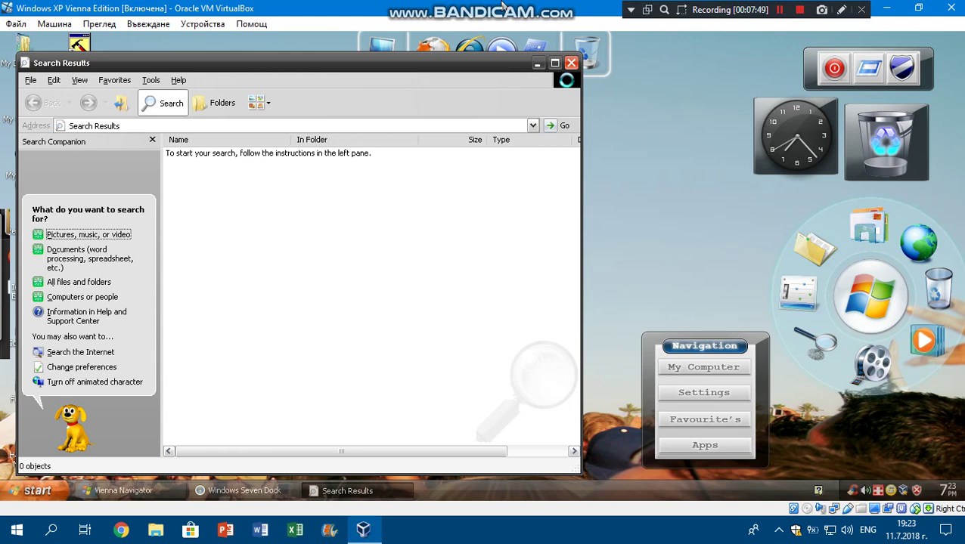
- Browse the Search Companion's animated characters, including Merlin and Courtney, and confirm Rover
click(74, 432)
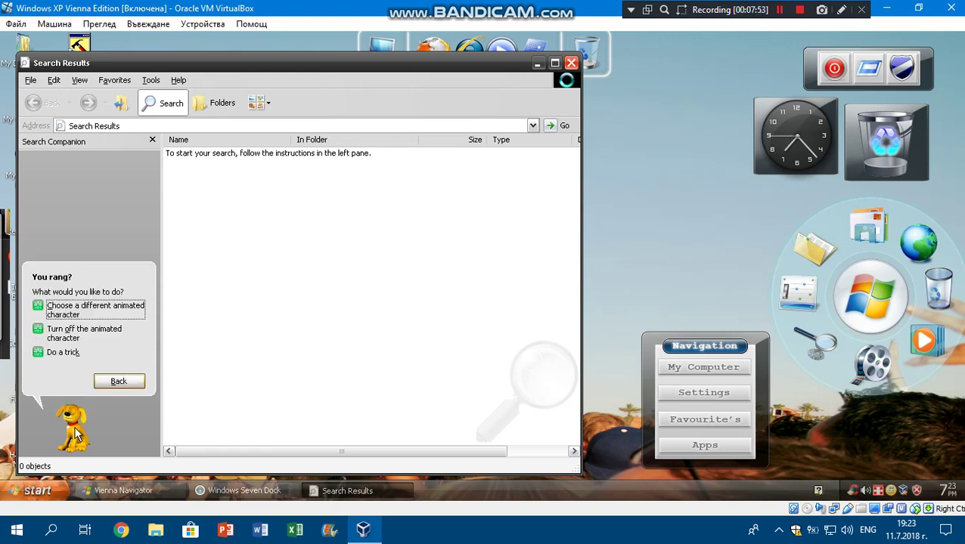
click(119, 310)
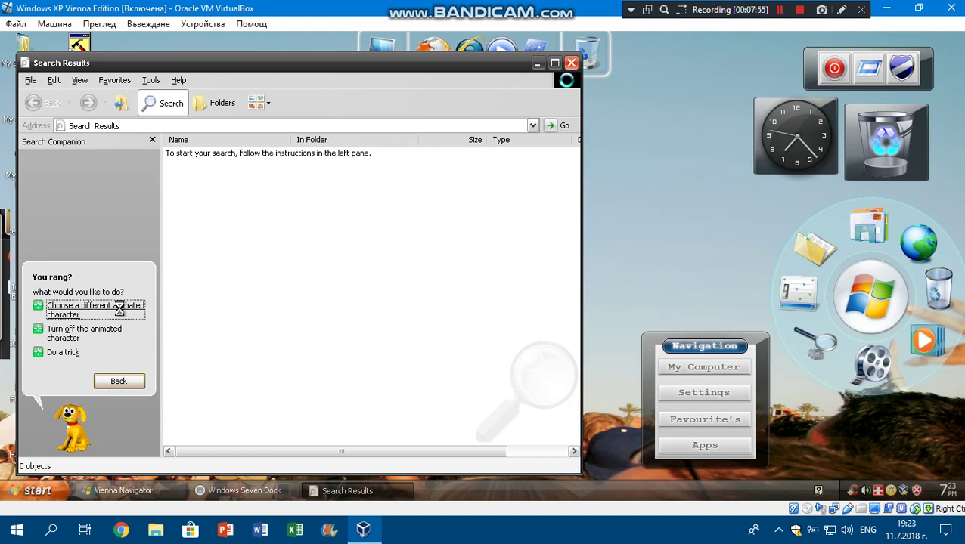
click(106, 336)
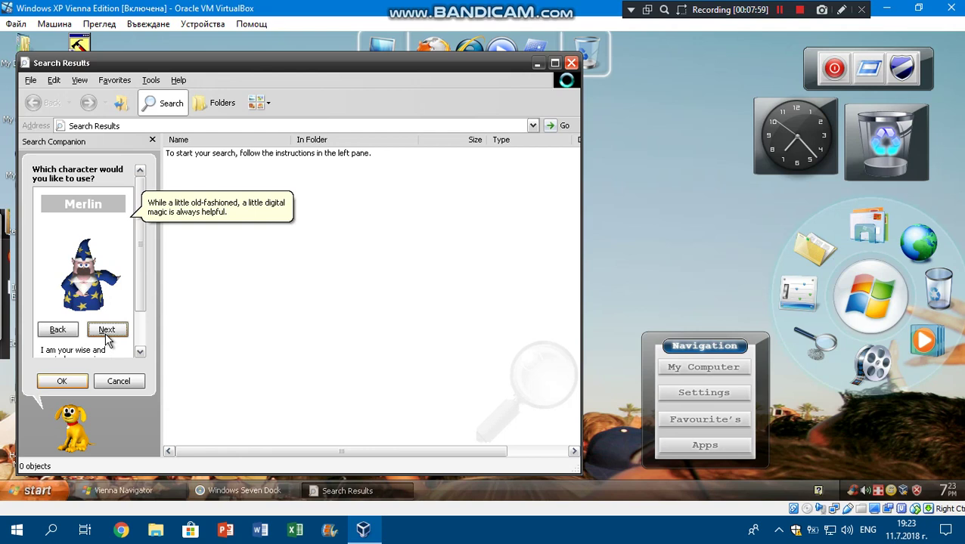
click(107, 332)
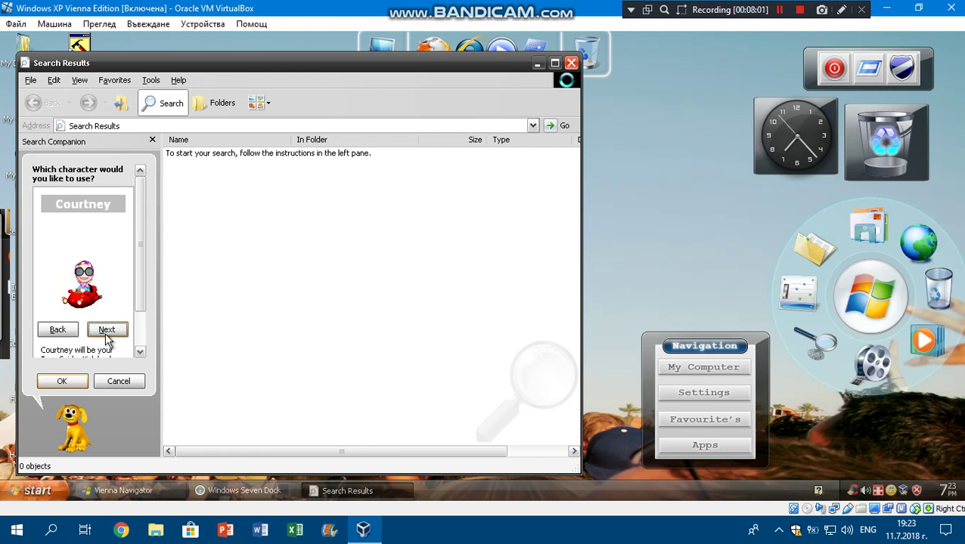
click(106, 333)
click(107, 333)
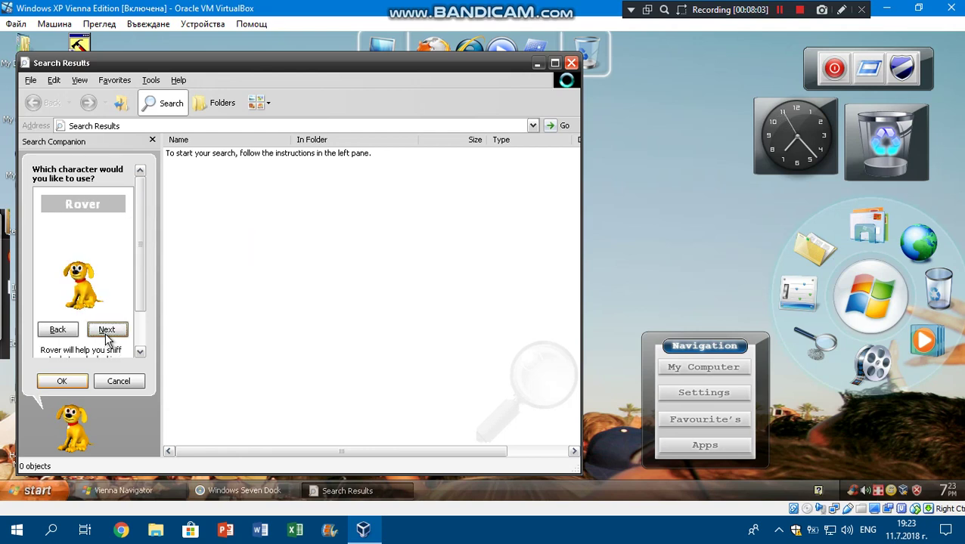
click(79, 382)
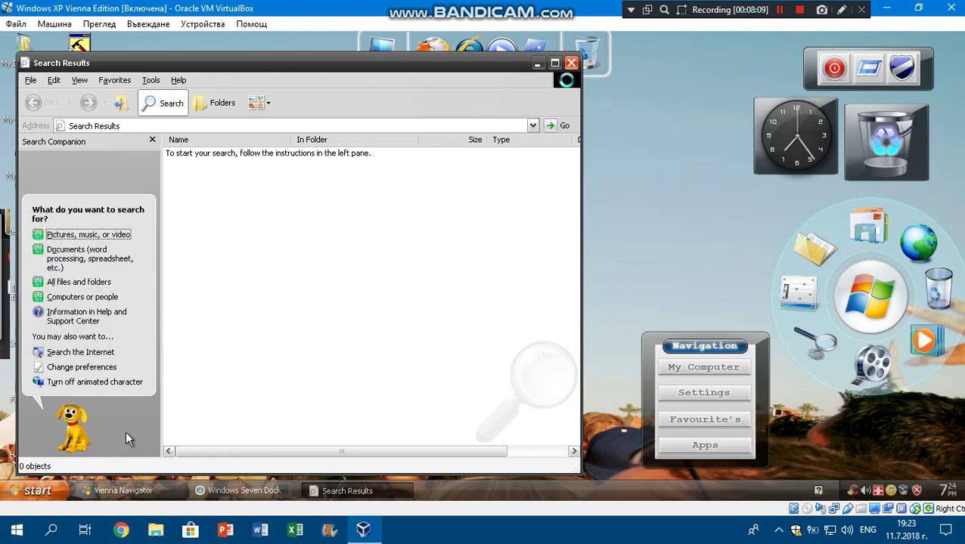
- Close the search window and view System Properties and About Windows, moving the About Windows dialog slightly upward
click(571, 63)
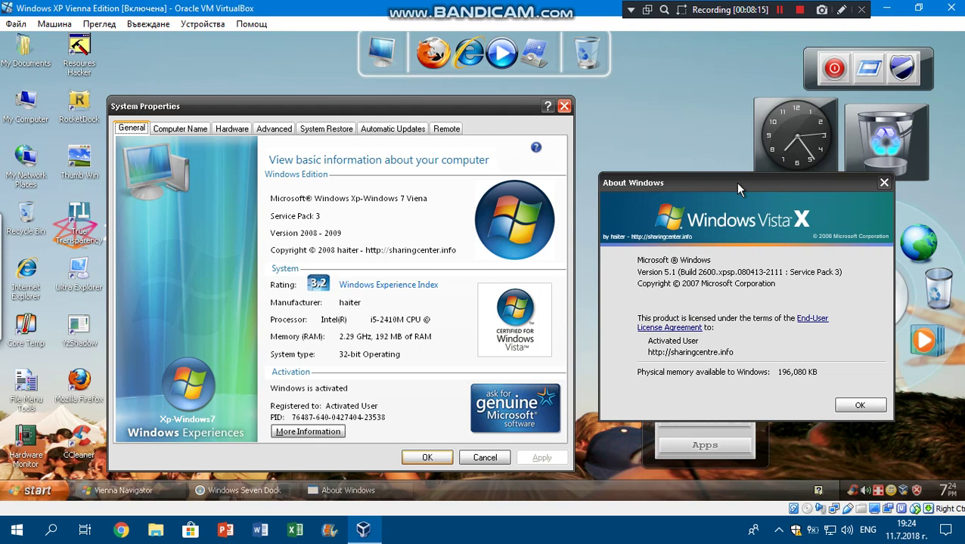
drag(735, 182, 735, 167)
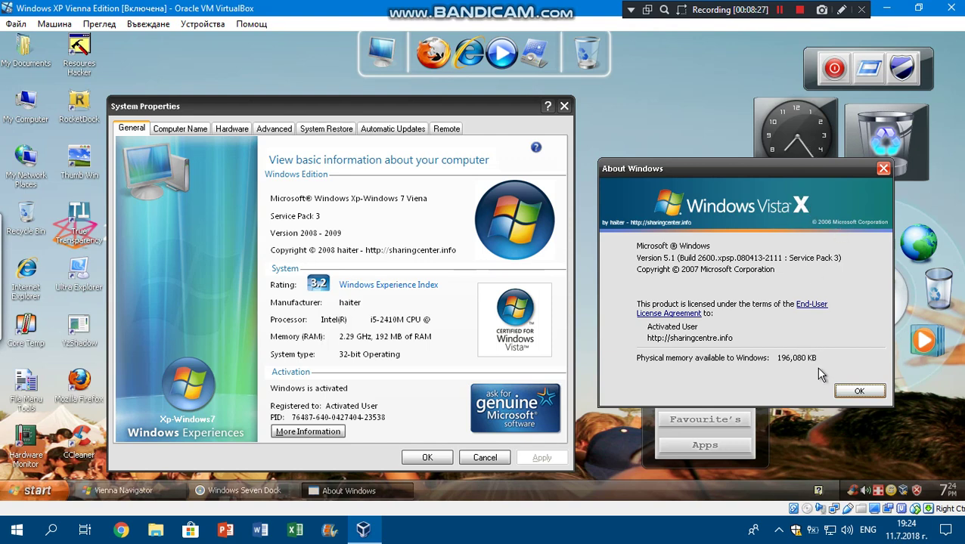
- Close the About Windows and System Properties dialogs, and open Outlook Express
click(859, 390)
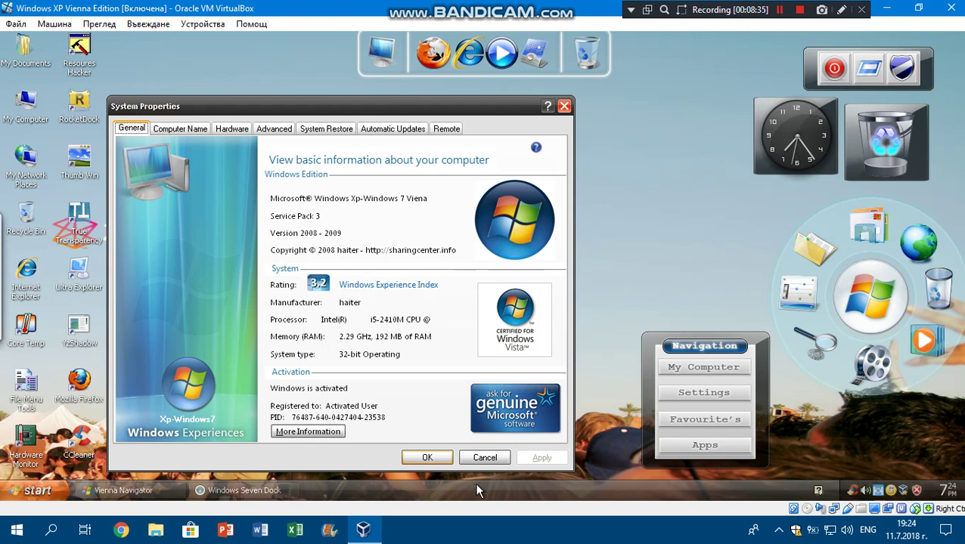
click(428, 458)
key(super)
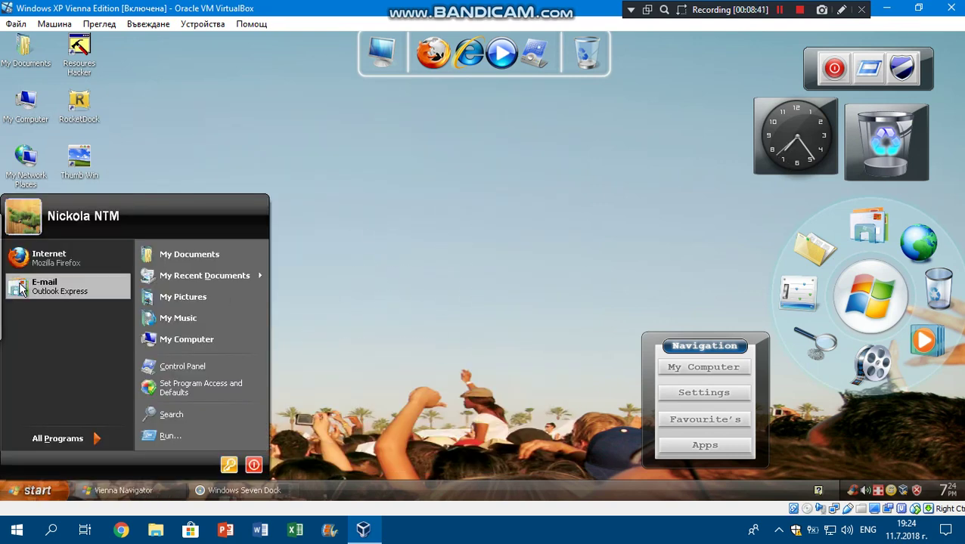
click(16, 283)
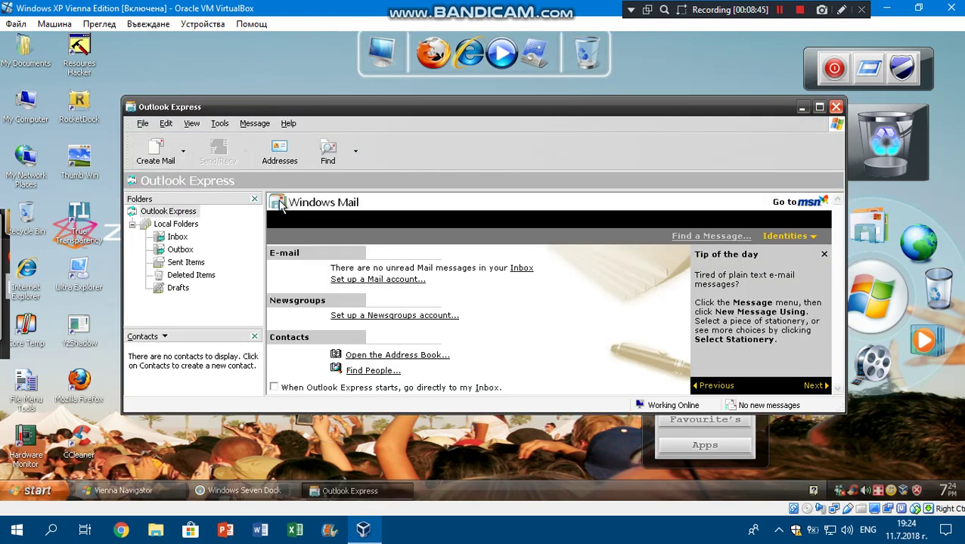
- View the About Outlook Express information, shift its dialog slightly, and close it along with the mail window
click(288, 123)
click(317, 186)
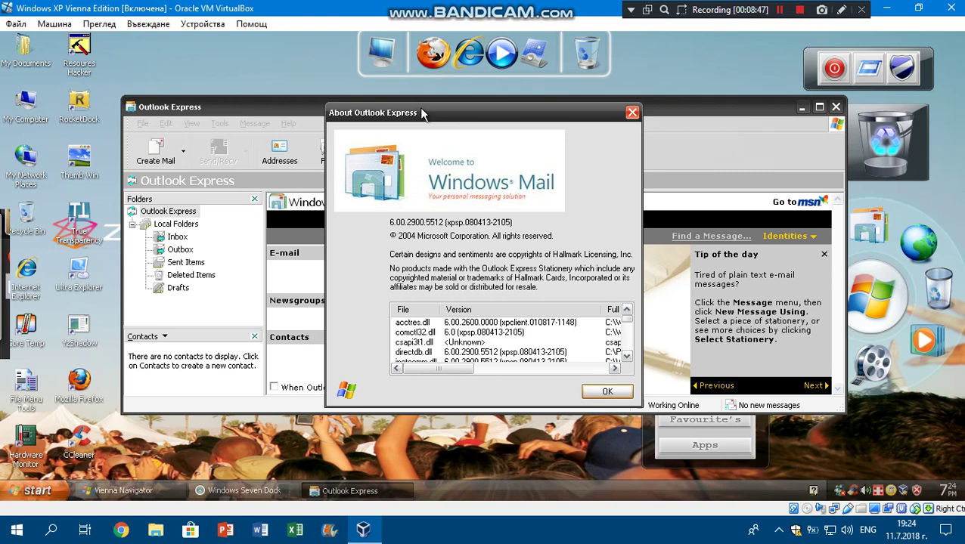
drag(433, 120, 414, 146)
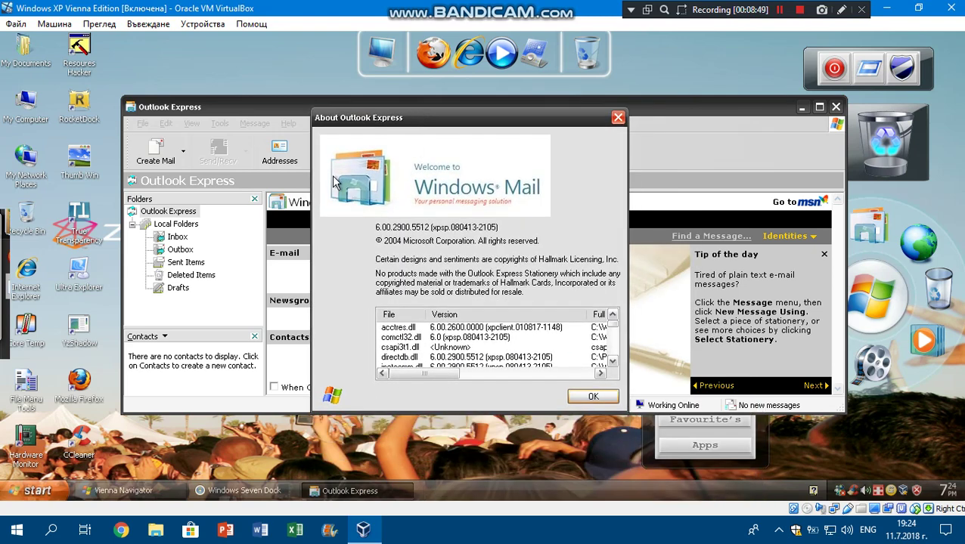
click(596, 399)
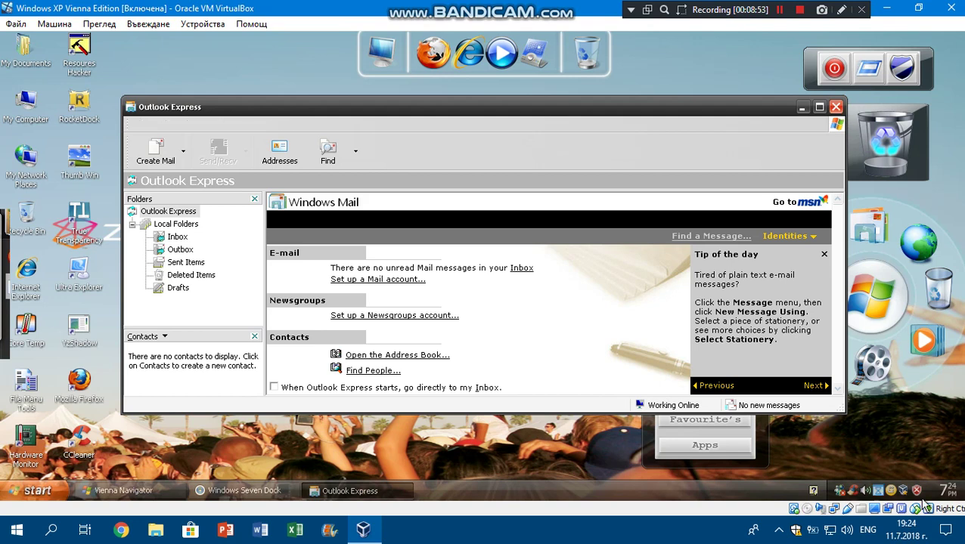
click(836, 107)
- Open Windows Messenger, view its About information, and close the About dialog
double_click(848, 492)
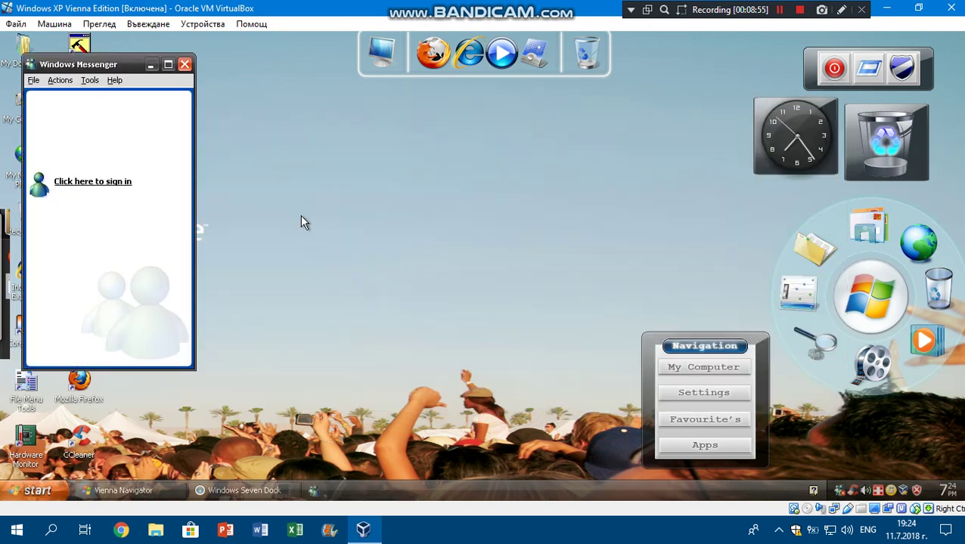
click(114, 80)
click(164, 131)
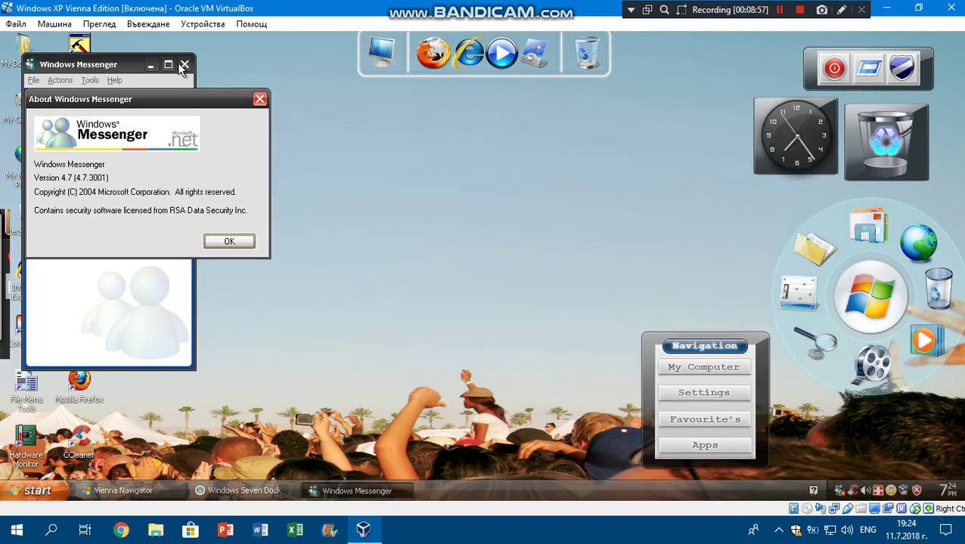
click(241, 240)
- Look through Windows Messenger's Actions and File commands, close its window, and exit the program still running in the background
click(60, 80)
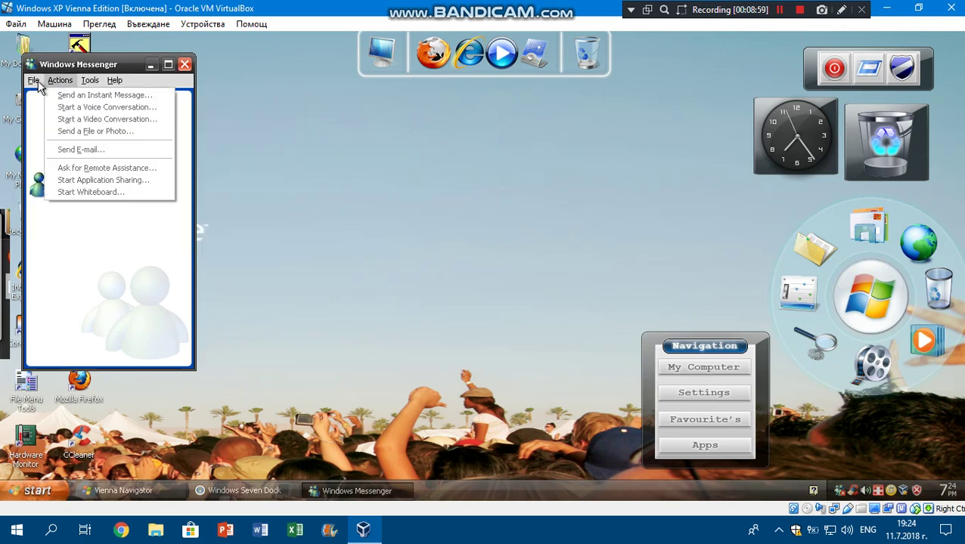
mouse_move(33, 80)
click(59, 230)
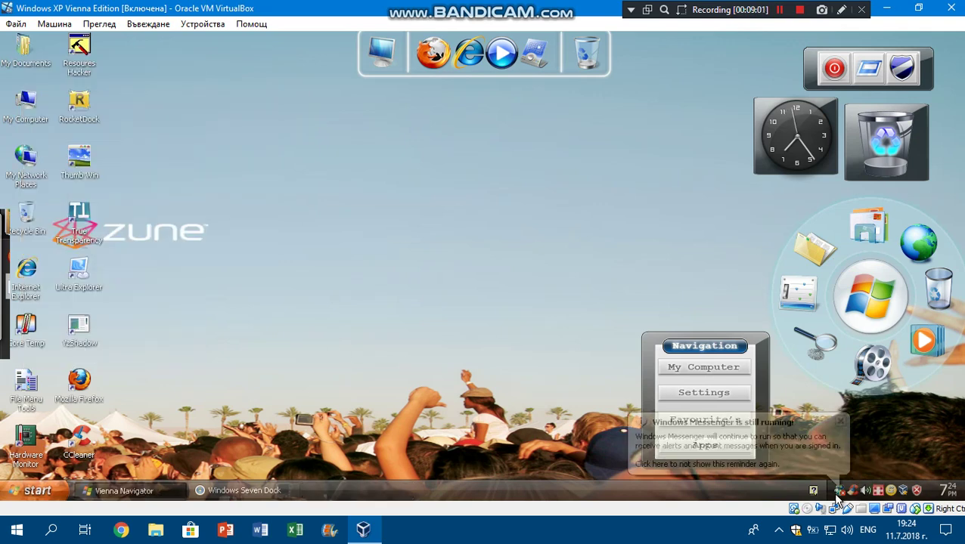
right_click(838, 490)
click(727, 487)
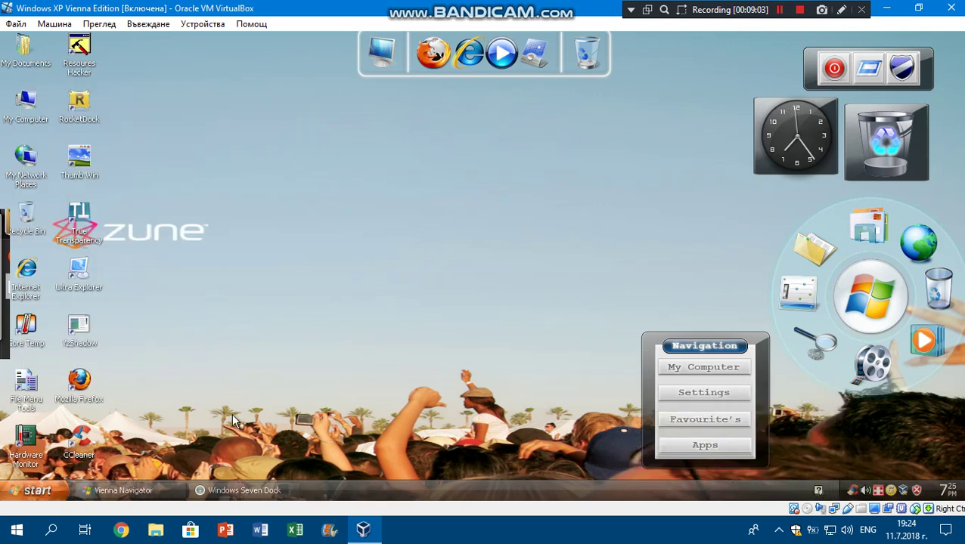
- Launch CCleaner to view its main Cleaner window, and close it
click(60, 491)
click(461, 327)
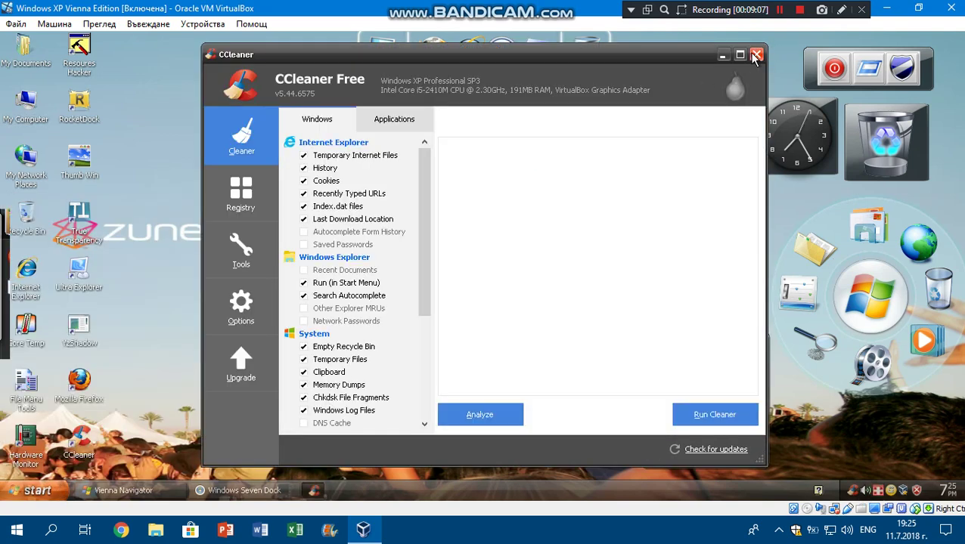
click(758, 47)
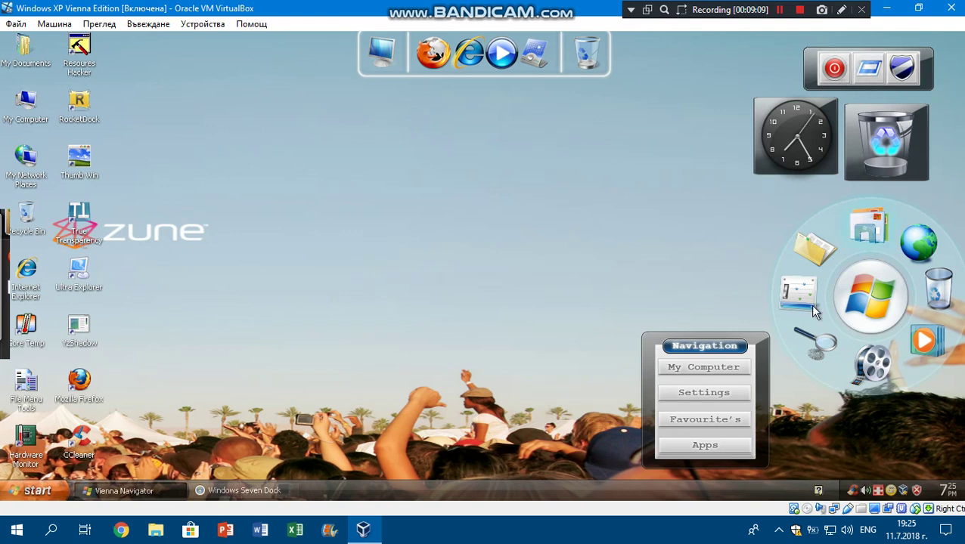
- View the Navigation gadget's Apps list and the restyled Turn off computer dialog, cancelling the shutdown
click(705, 445)
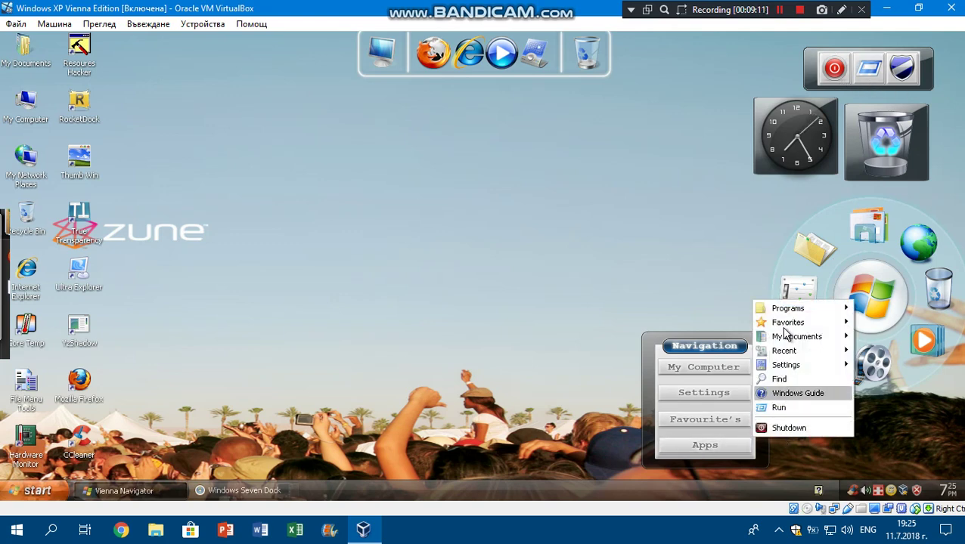
click(114, 492)
key(super)
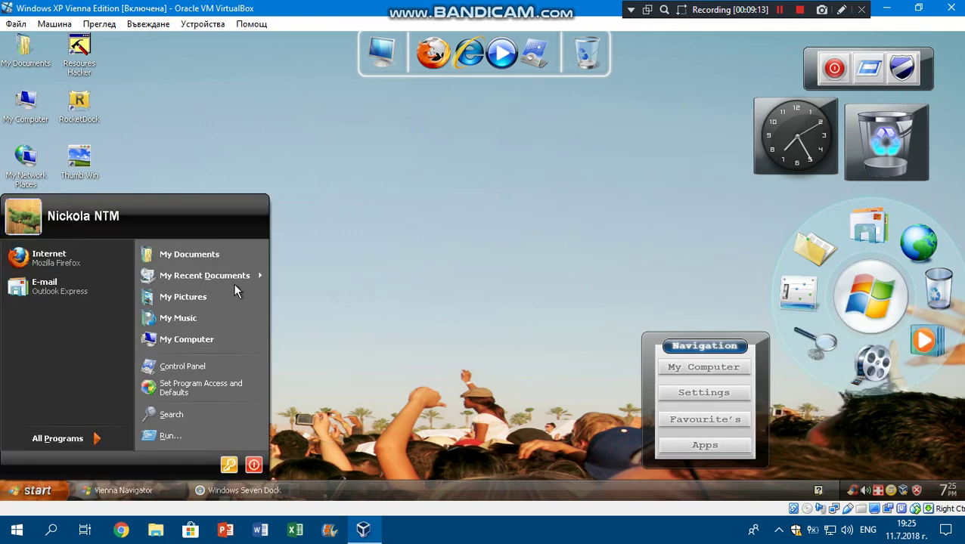
click(254, 464)
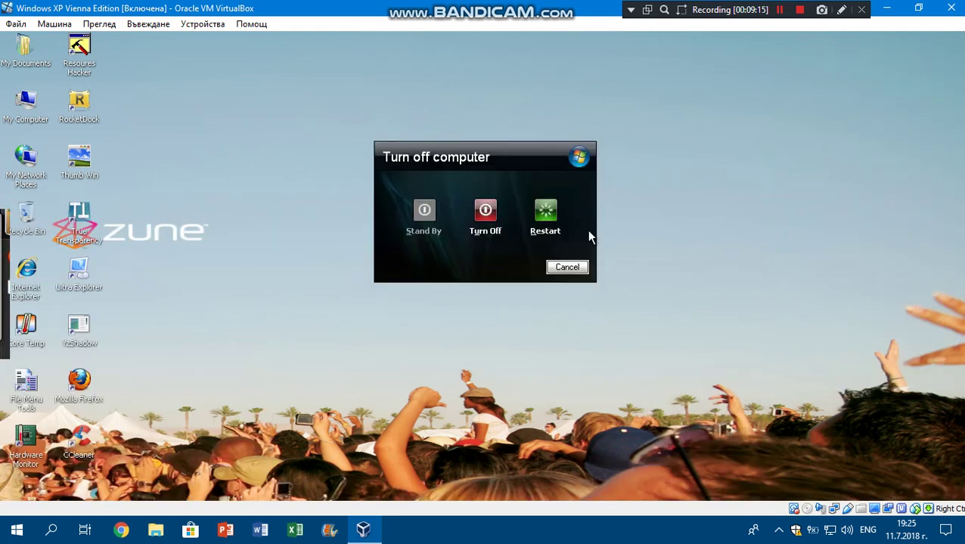
click(569, 269)
key(super)
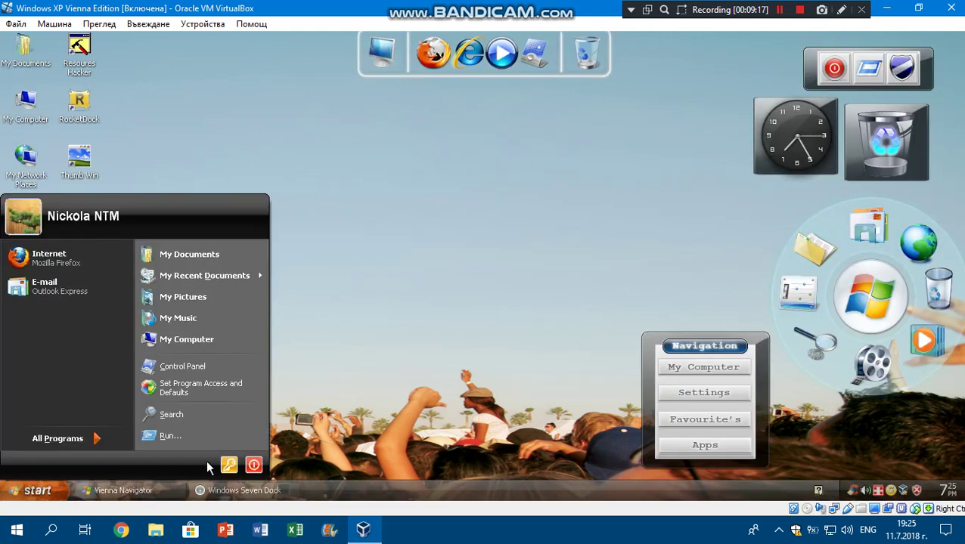
click(456, 301)
click(568, 269)
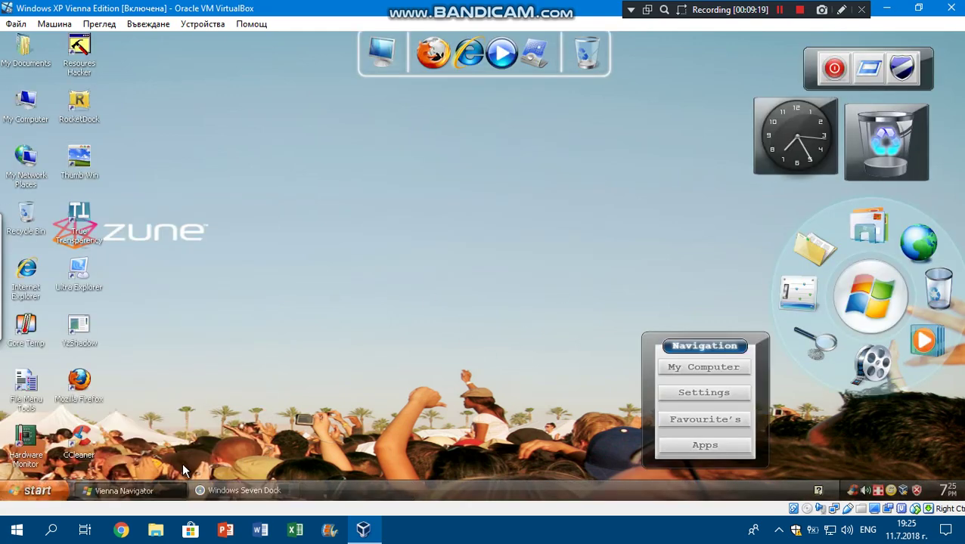
- Turn off the Windows XP virtual machine and return to the host desktop
click(30, 499)
click(250, 465)
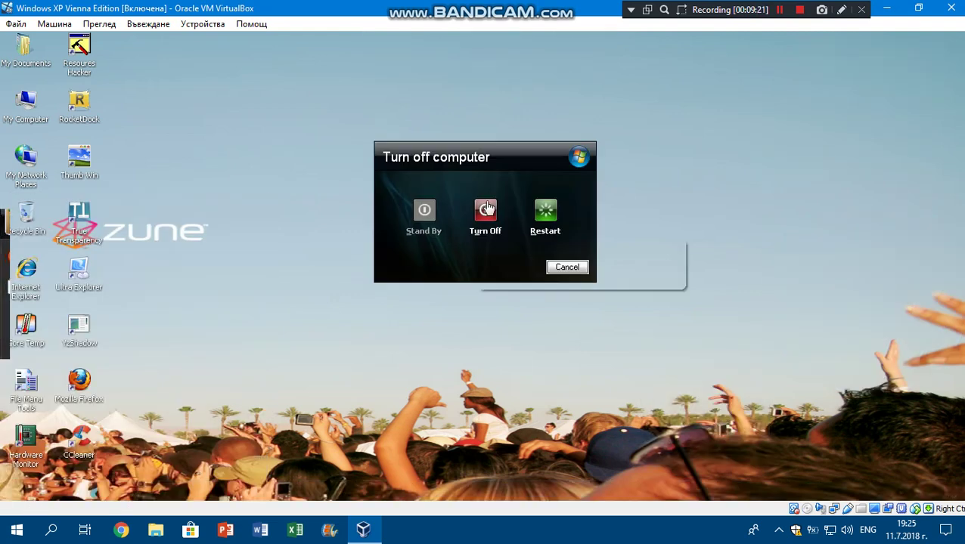
key(Escape)
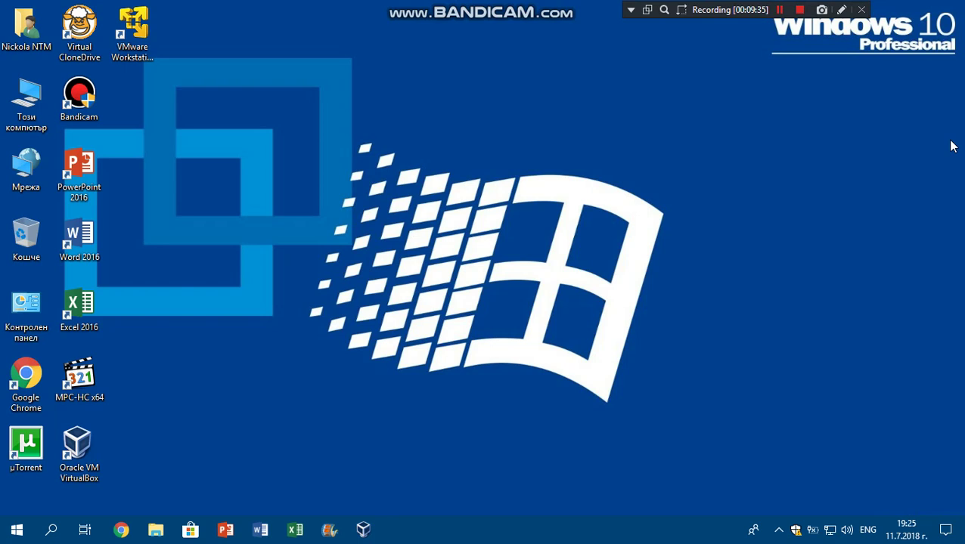
drag(732, 7, 541, 55)
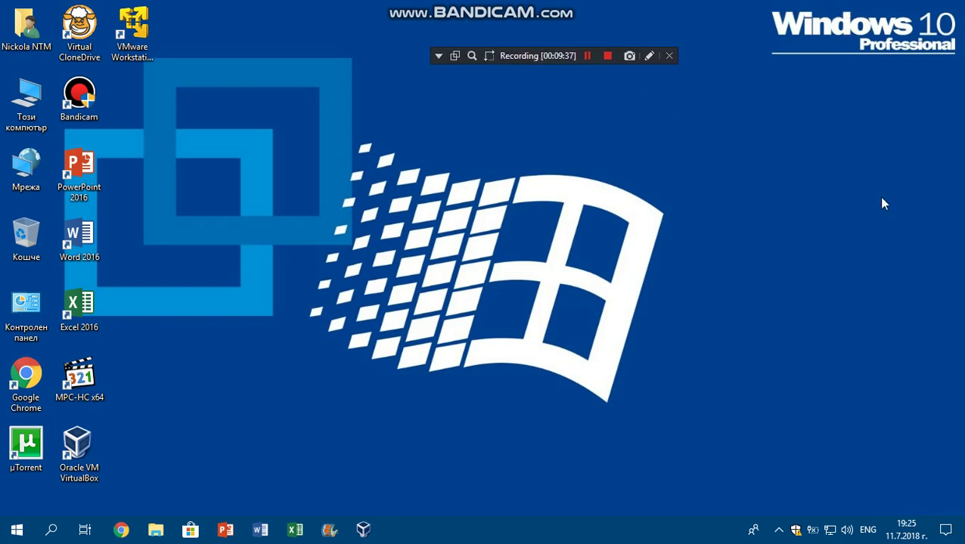